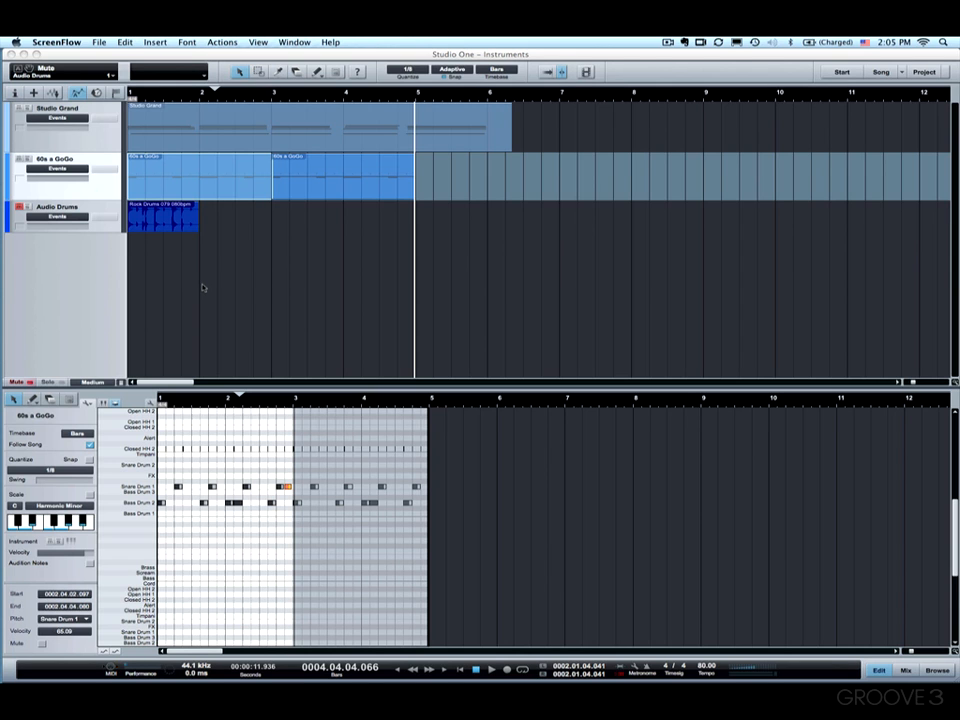
- Browse the Musical Functions list and drum event options without applying any, reselecting the first drum part
click(88, 402)
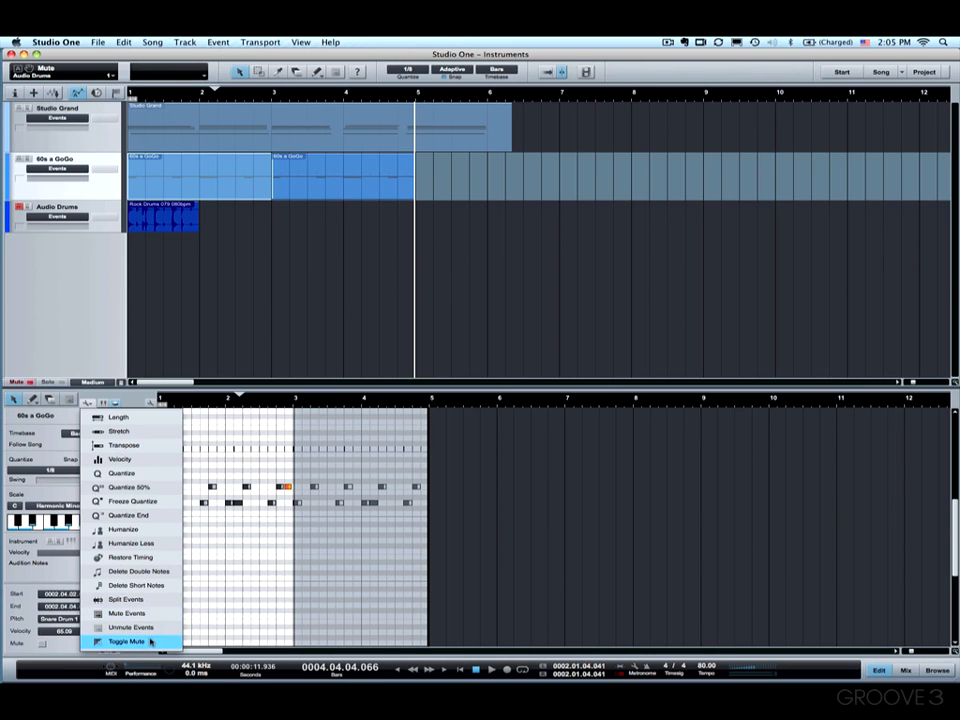
click(210, 432)
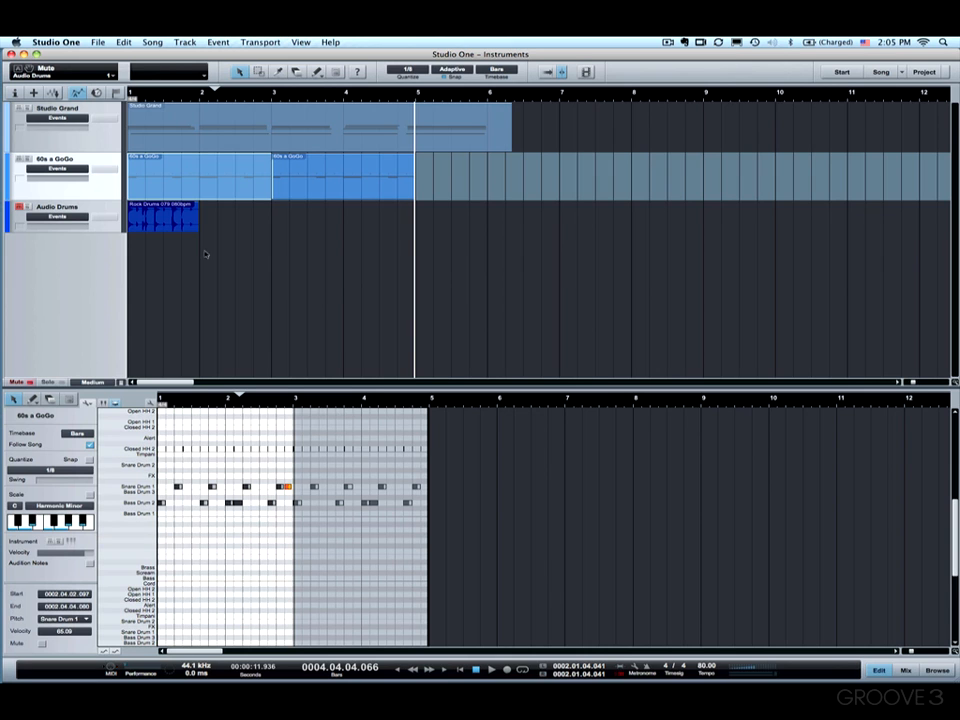
right_click(171, 174)
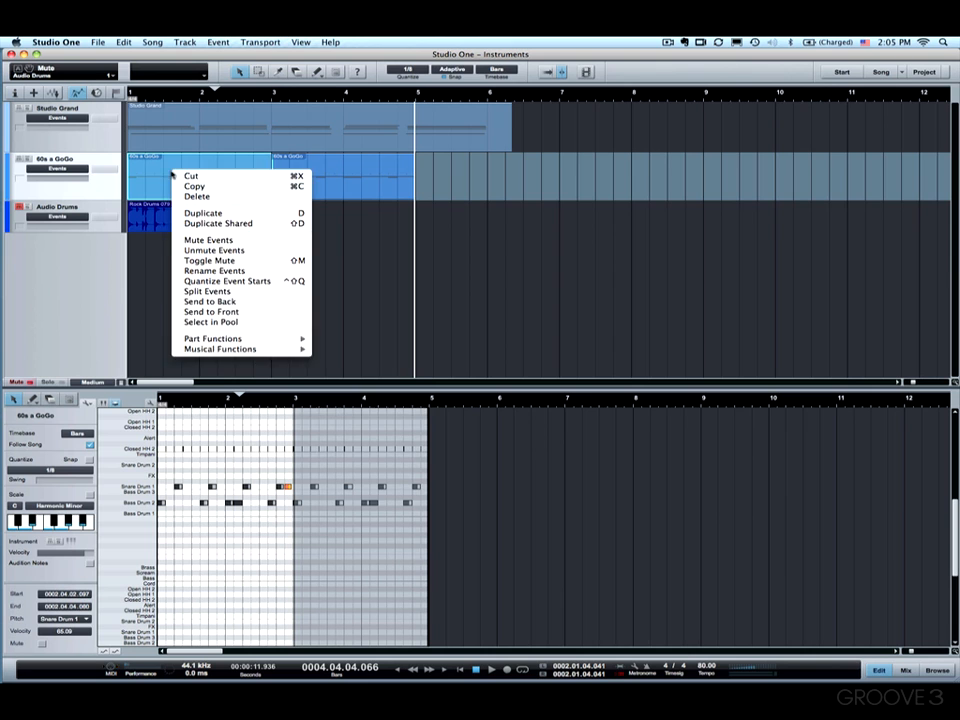
mouse_move(250, 350)
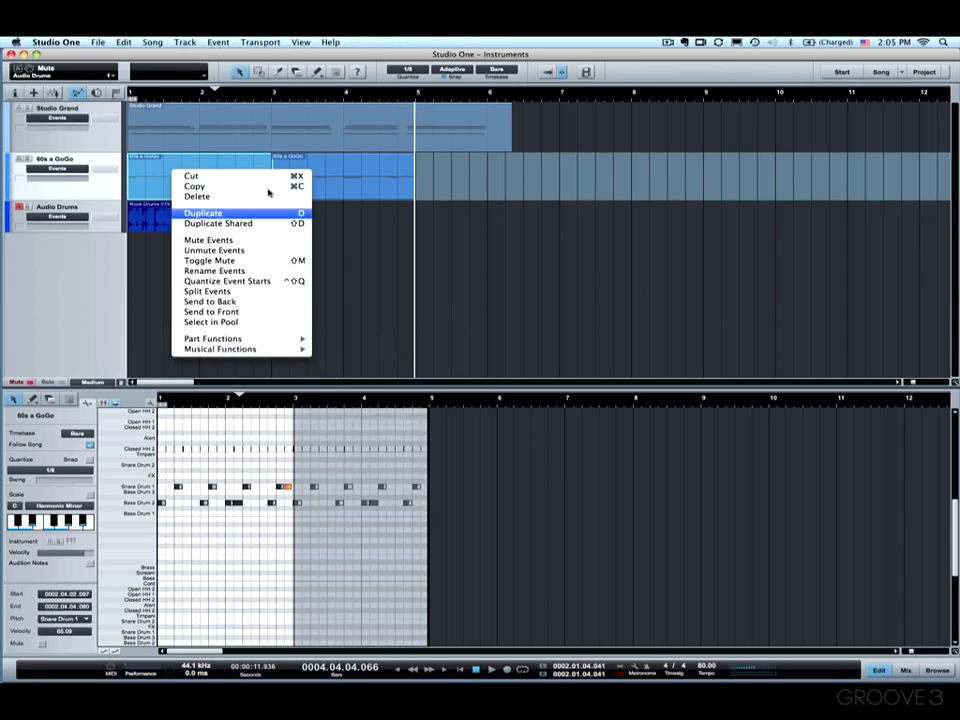
click(318, 172)
click(255, 177)
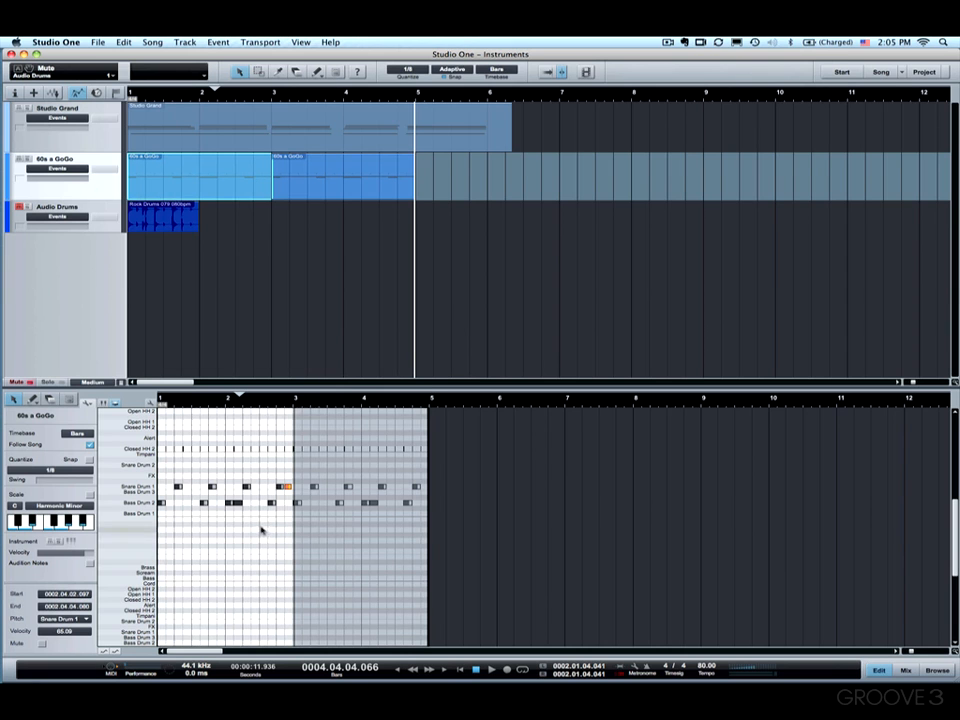
- Zoom in on the drum notes and check the snare note's editing options without applying any
mouse_move(272, 504)
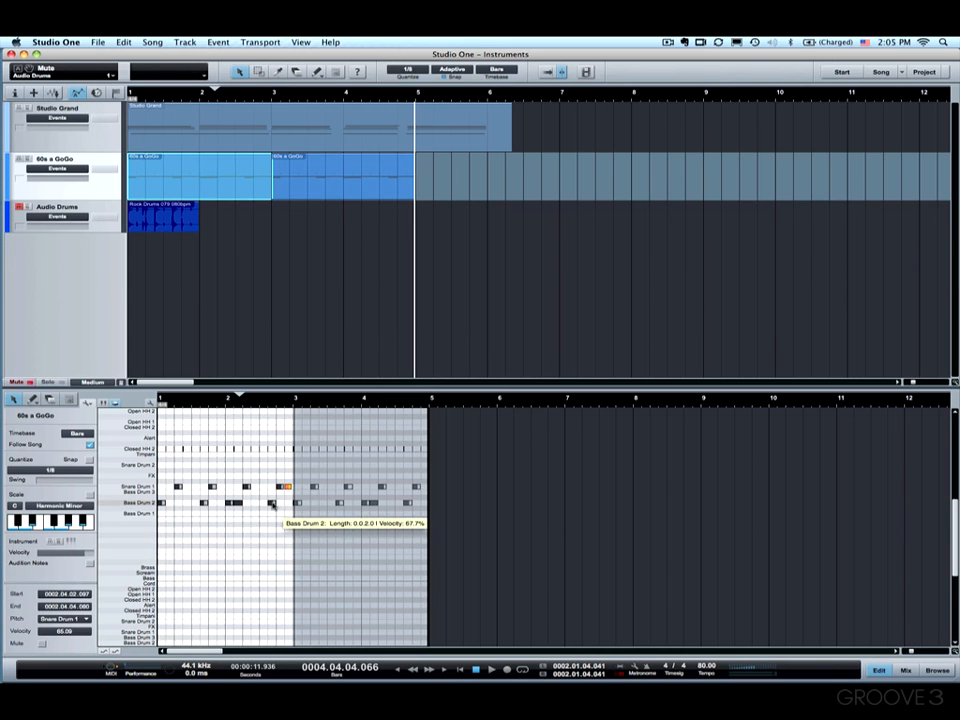
drag(236, 395, 220, 480)
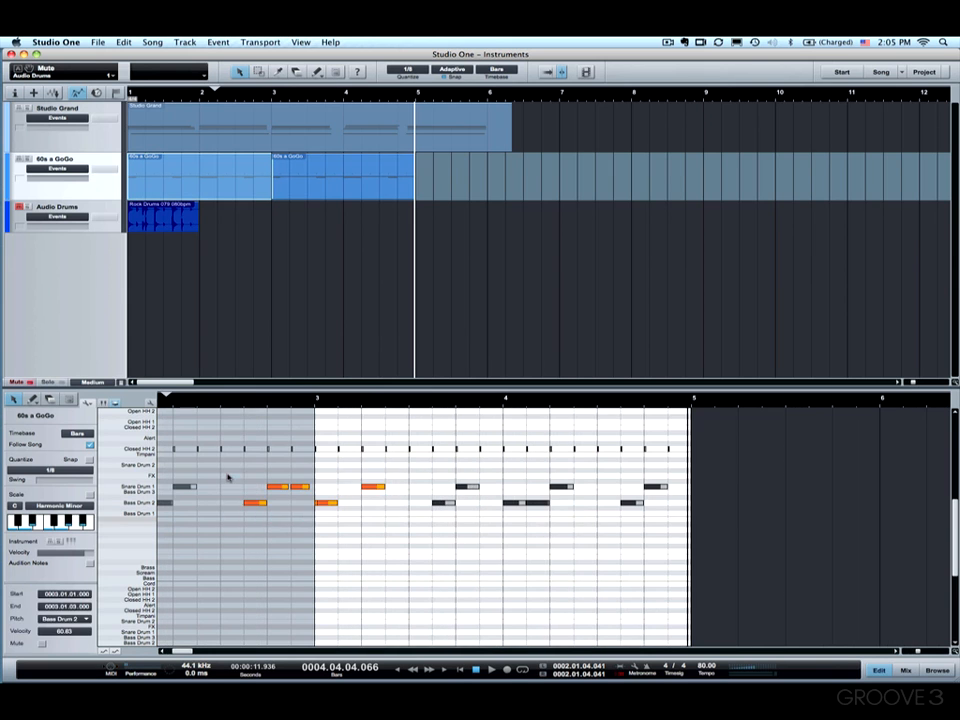
right_click(372, 488)
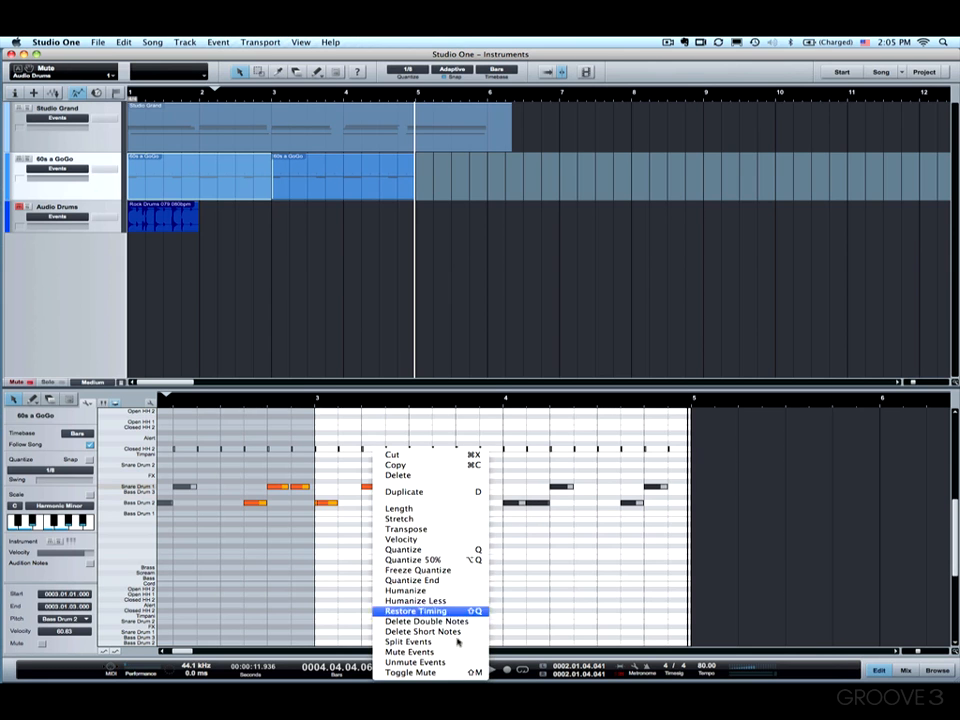
click(226, 356)
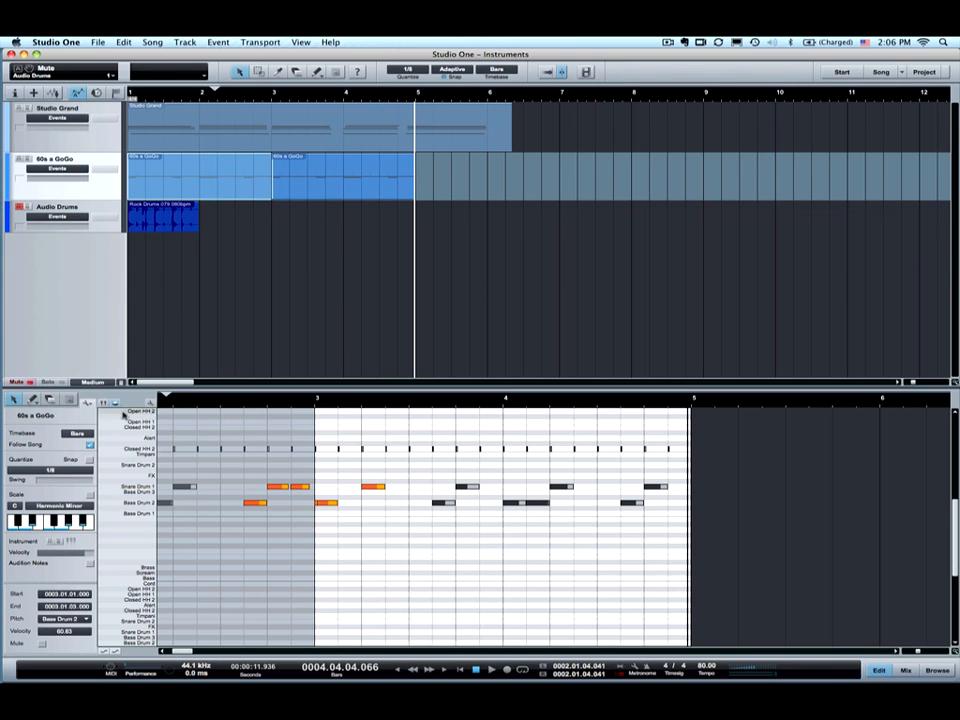
- Make the second drum part active and marquee-select the whole Closed HH 2 row
click(89, 403)
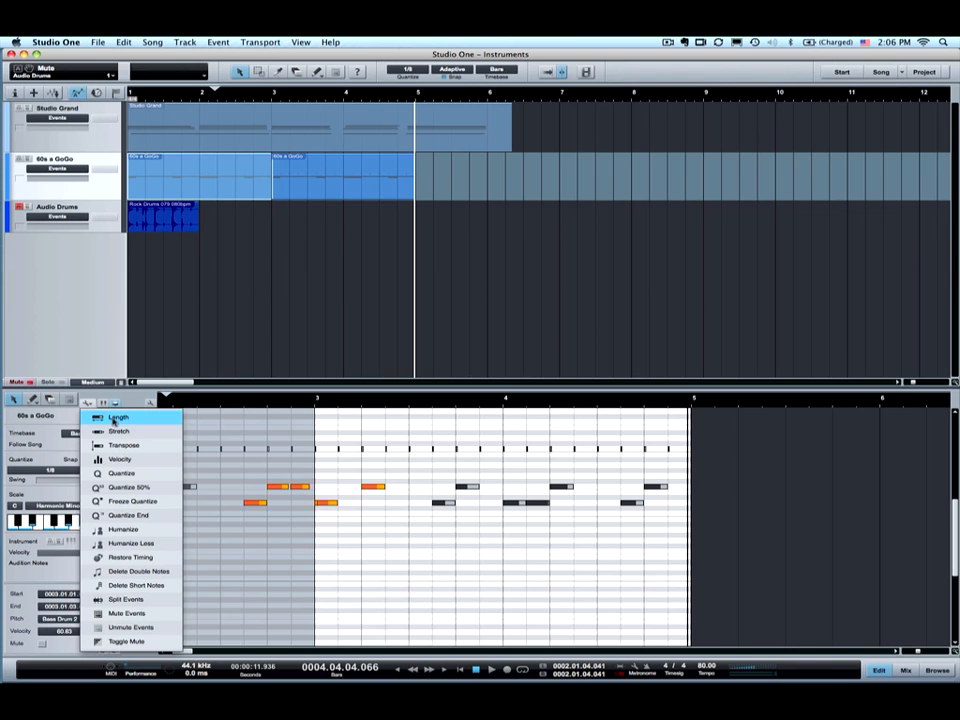
click(143, 363)
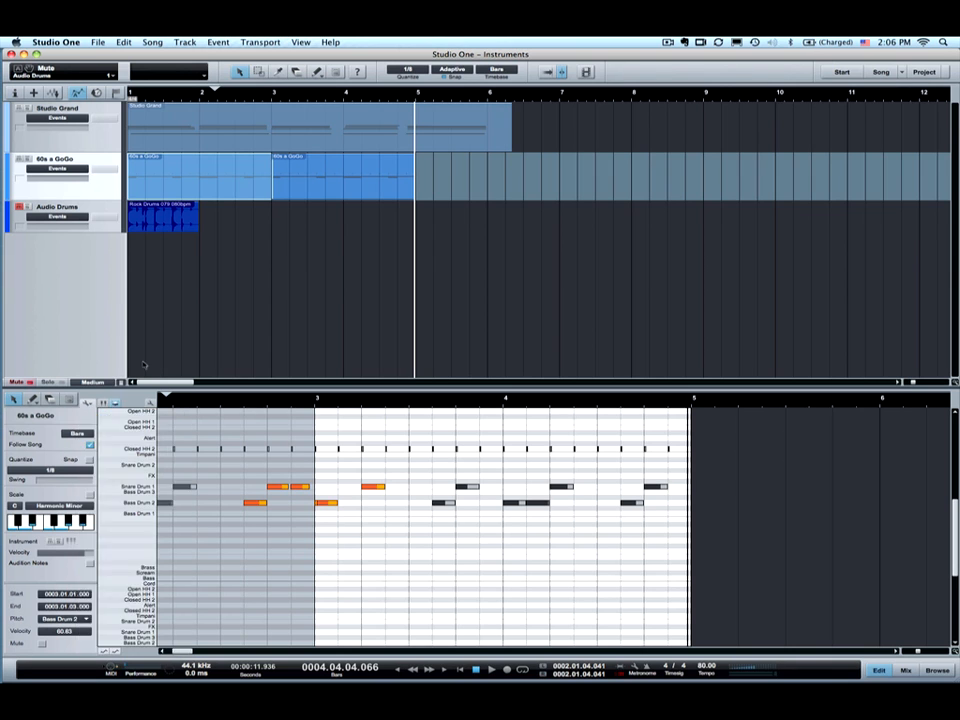
click(222, 446)
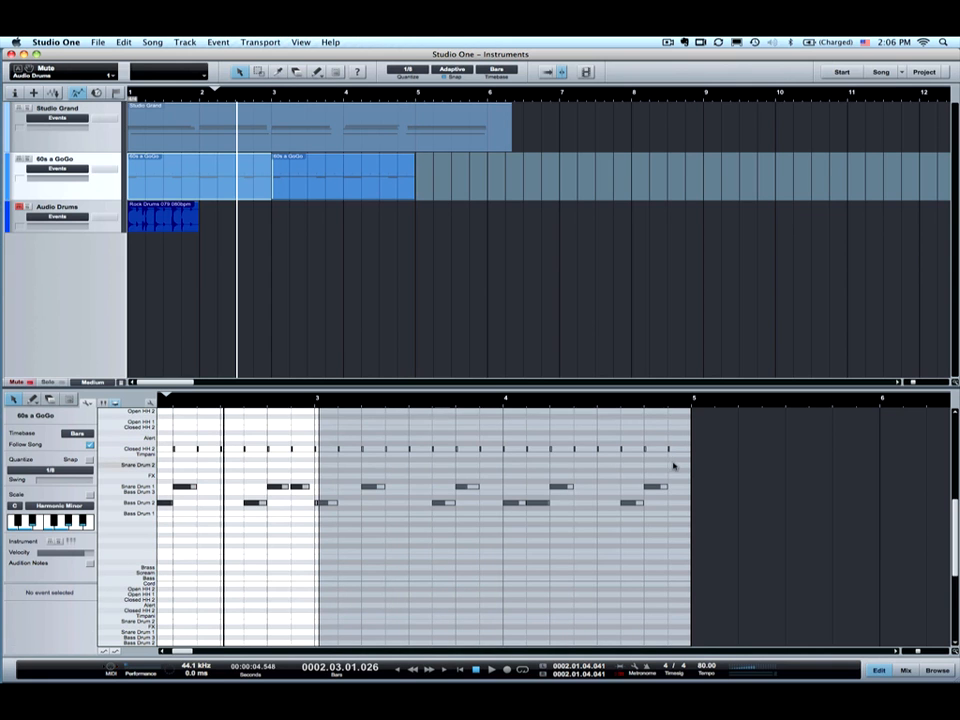
click(581, 457)
drag(683, 460, 140, 440)
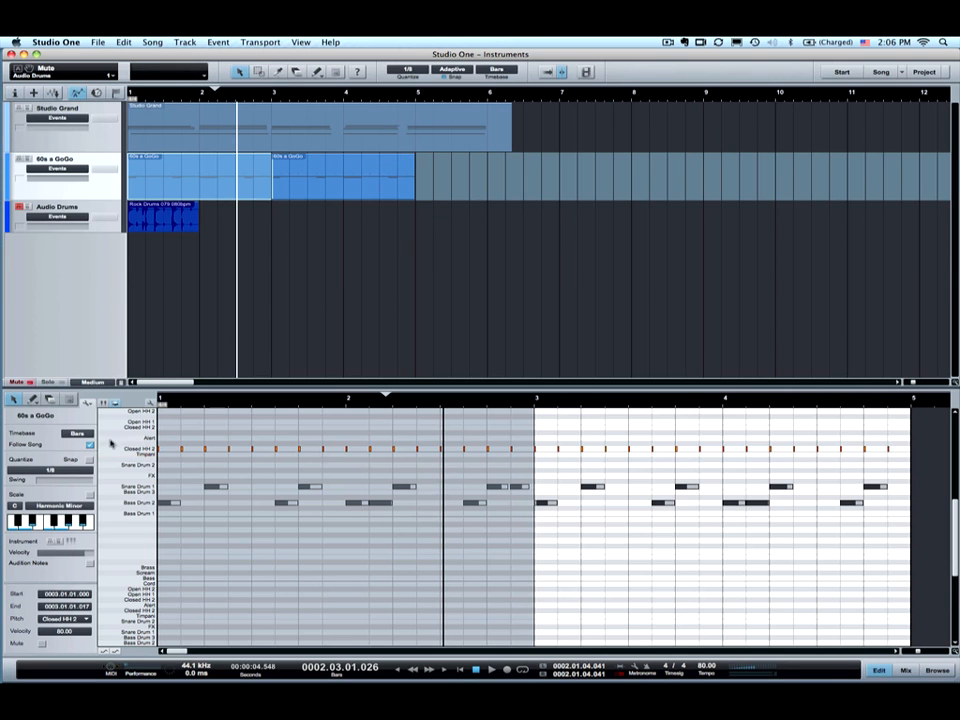
- In the Length function, try the Add and Multiply modes with a factor of 2
click(90, 403)
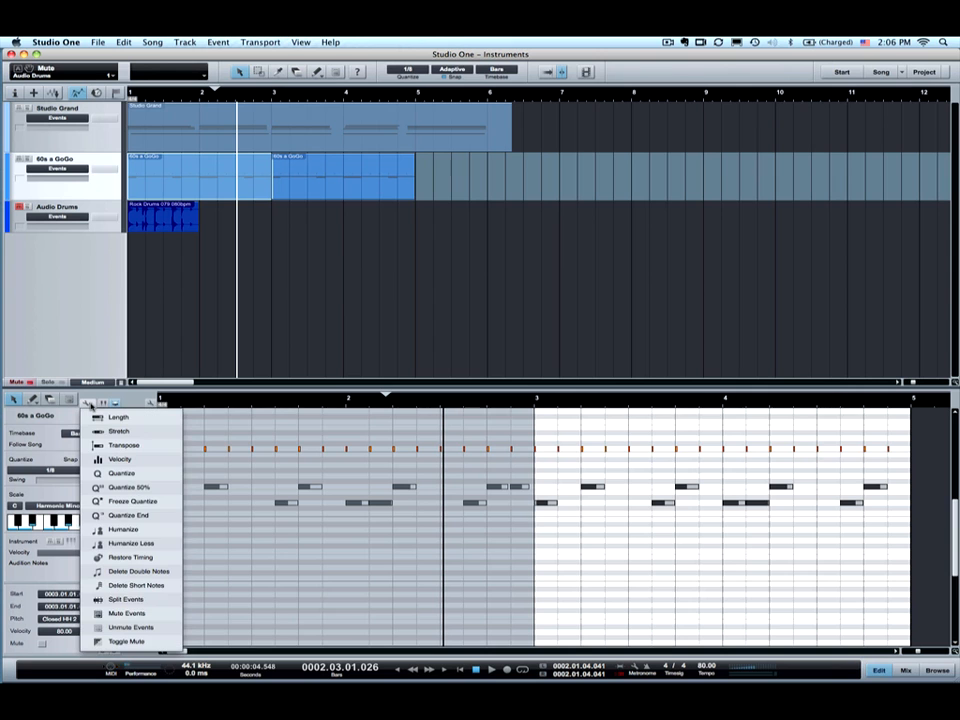
click(117, 417)
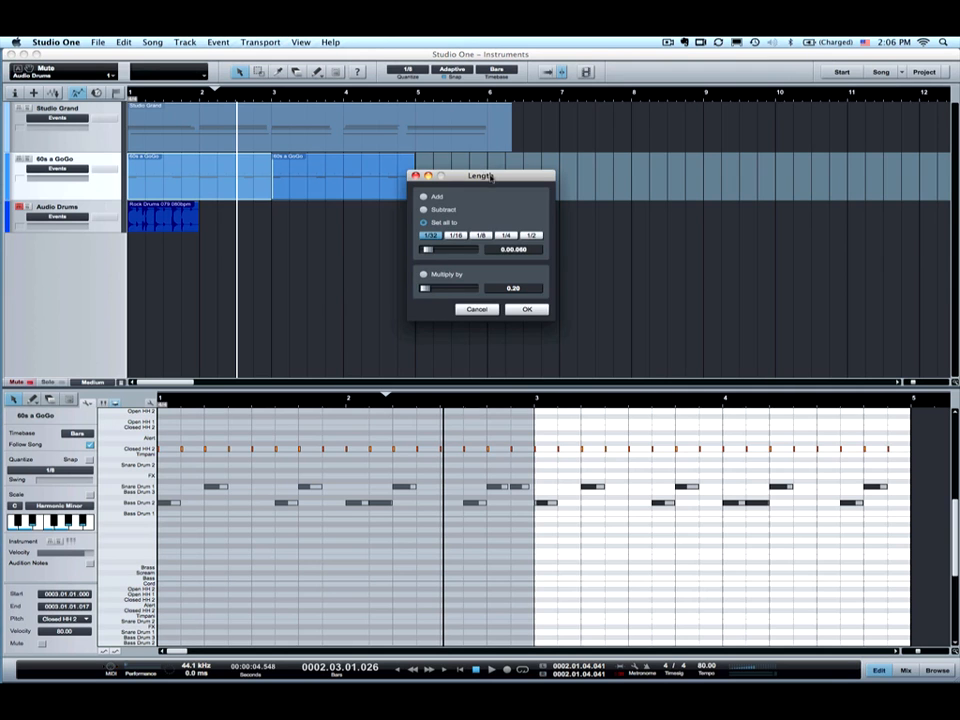
drag(491, 177, 464, 219)
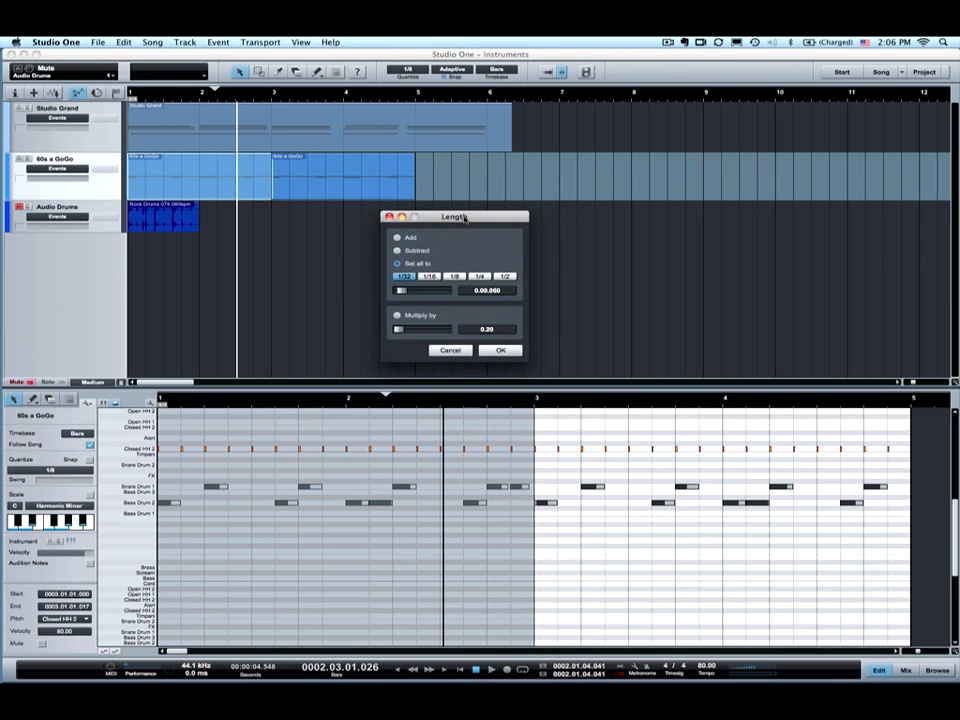
click(409, 239)
click(489, 332)
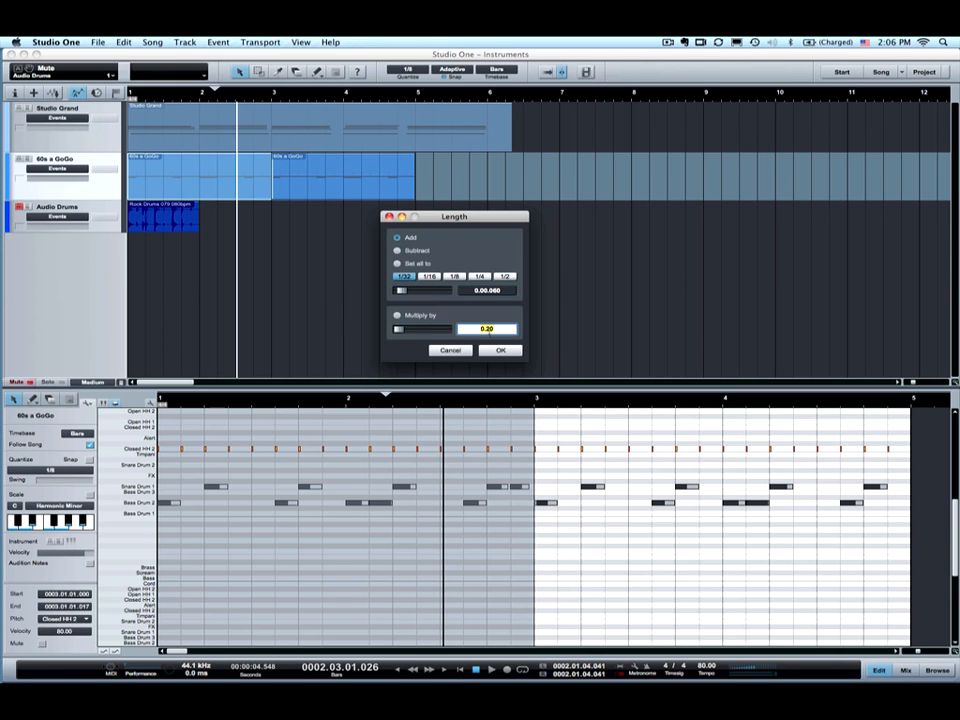
click(398, 329)
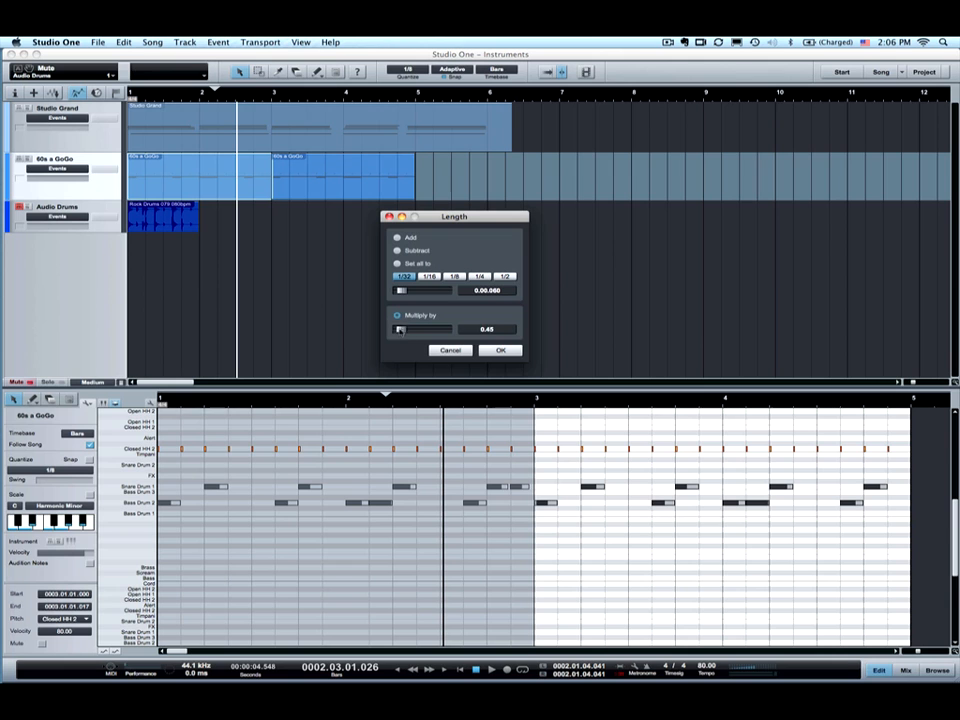
click(501, 330)
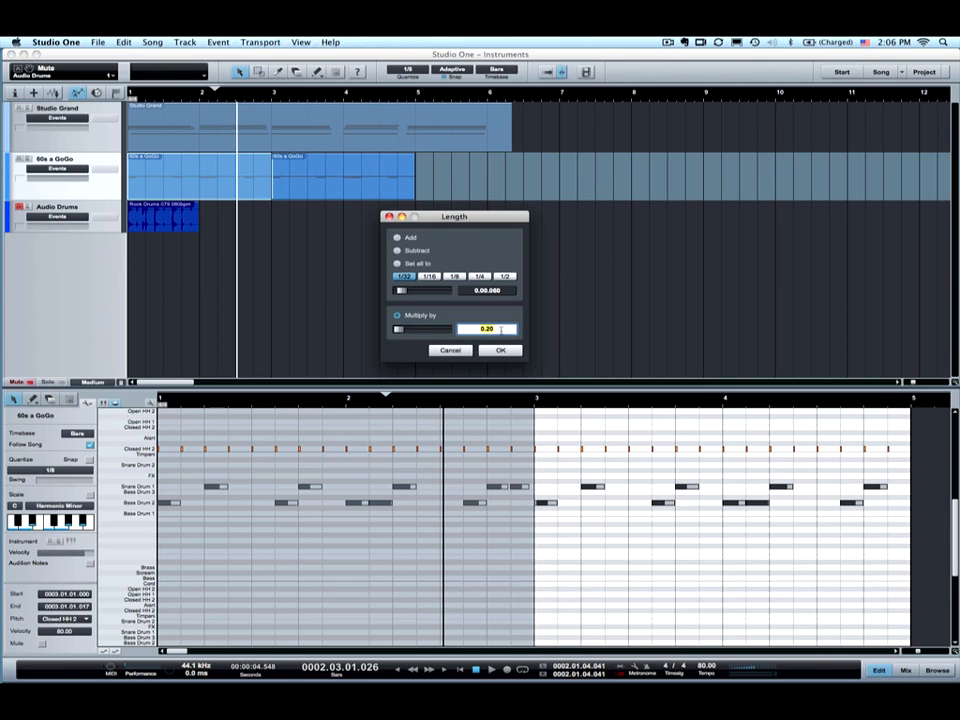
text(2)
- Set all selected hi-hat notes to a fixed length of 1/8
click(397, 263)
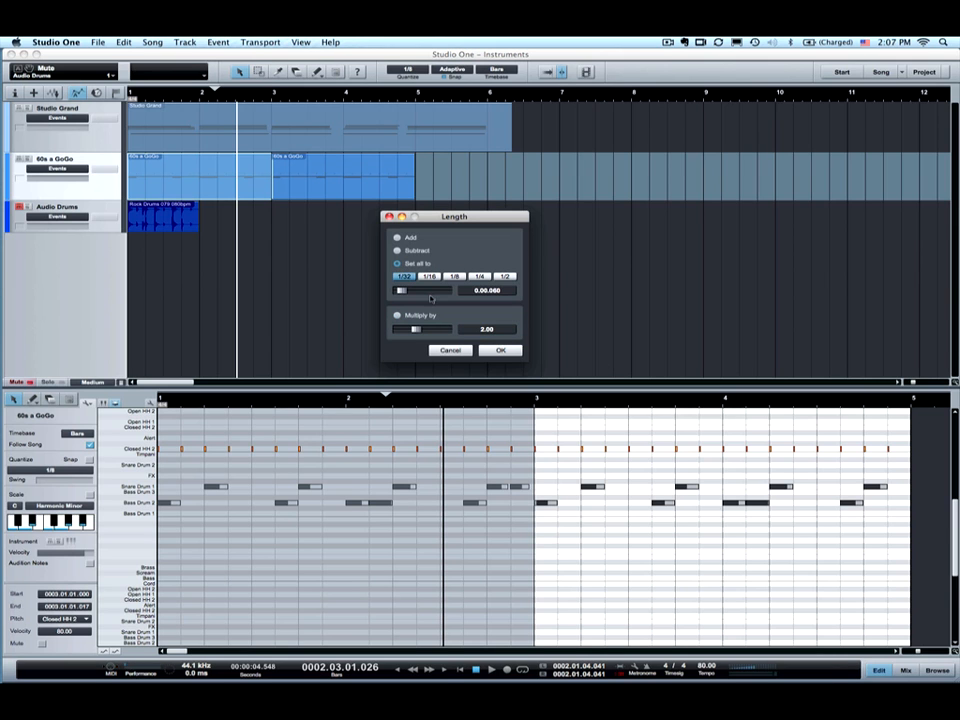
click(430, 277)
click(455, 277)
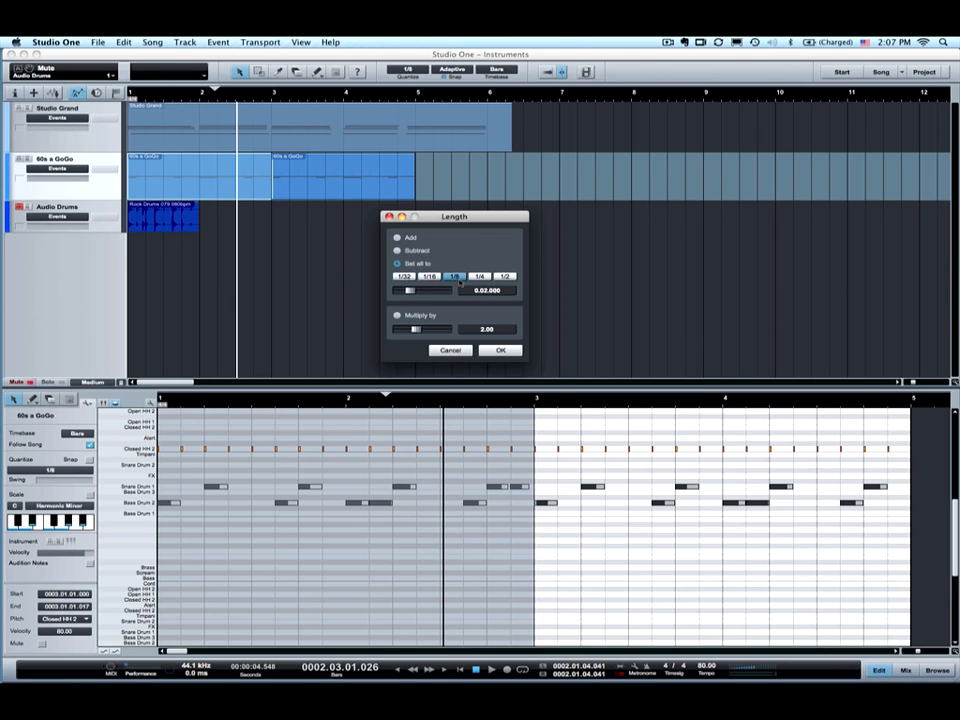
click(506, 351)
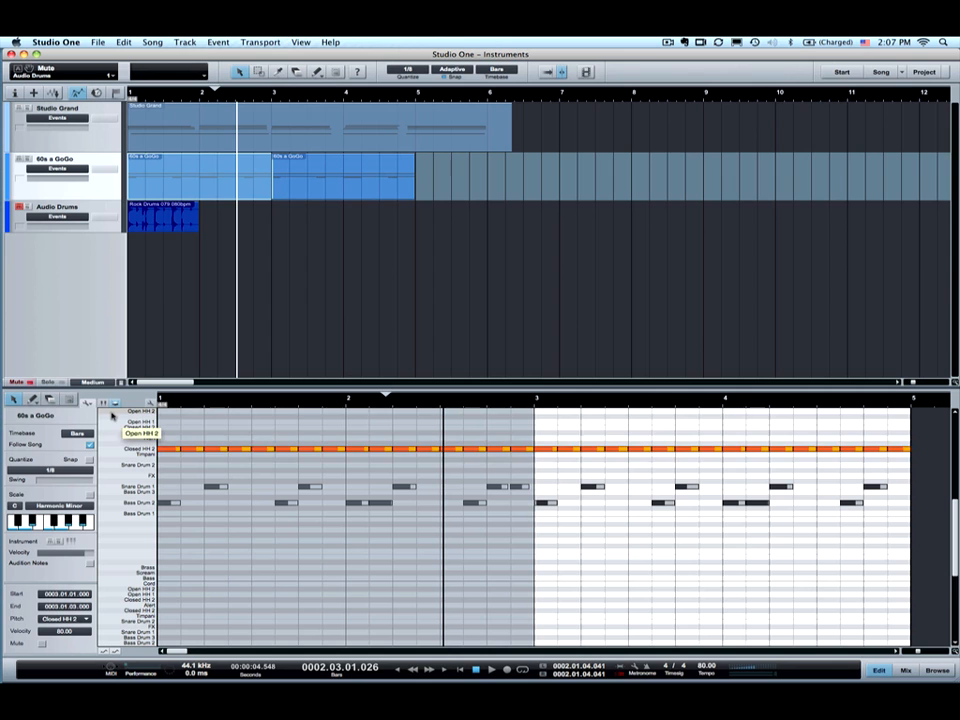
- Multiply the hi-hat note lengths by 2, then undo the change
click(90, 402)
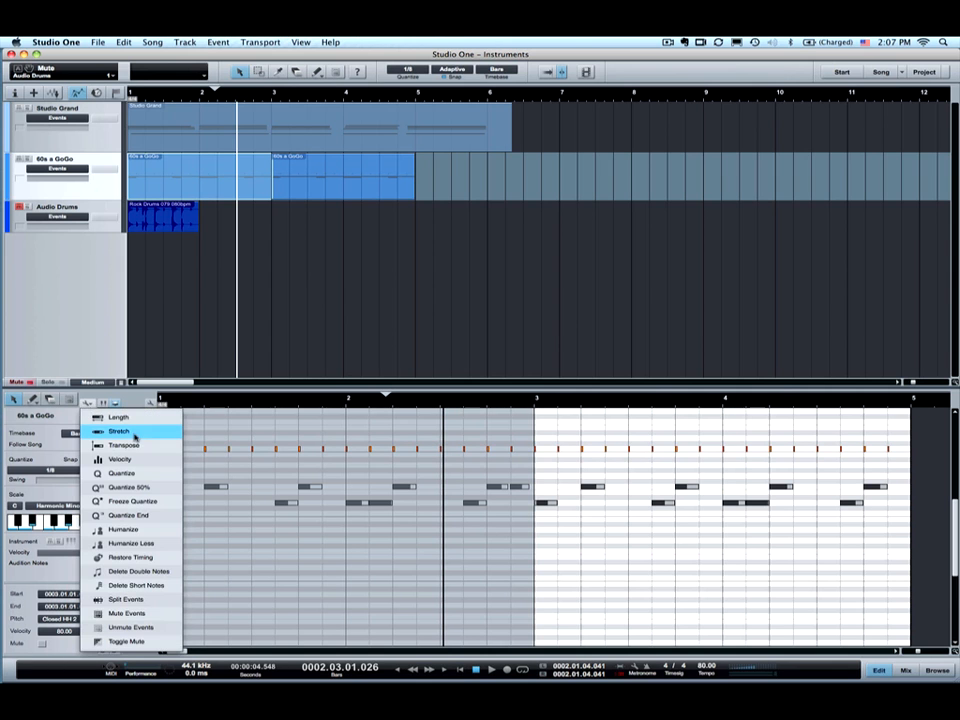
click(118, 417)
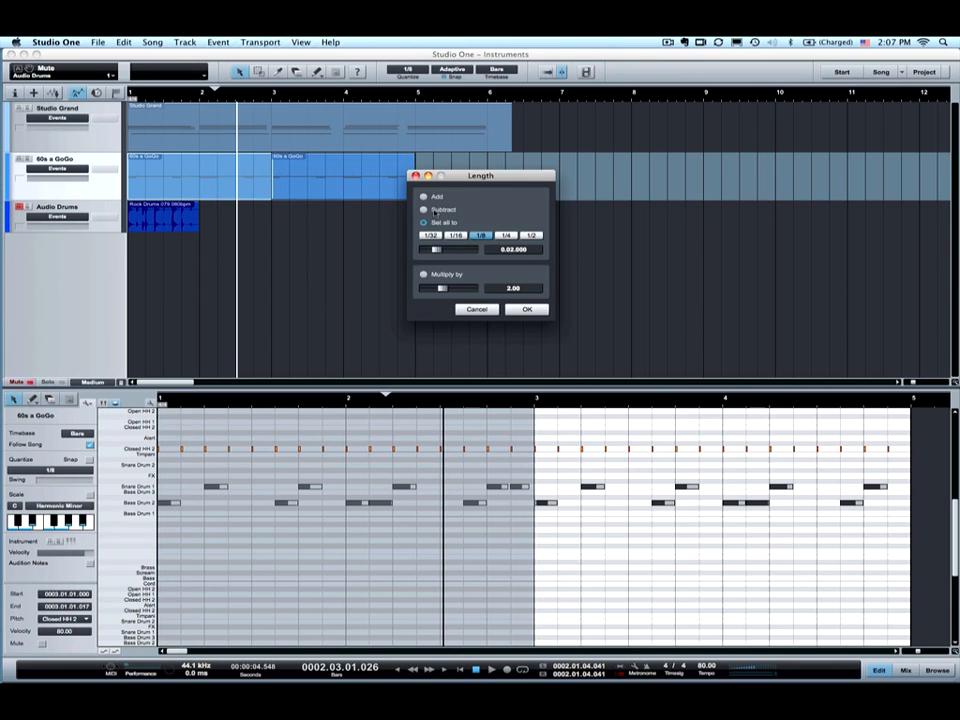
click(423, 274)
click(522, 309)
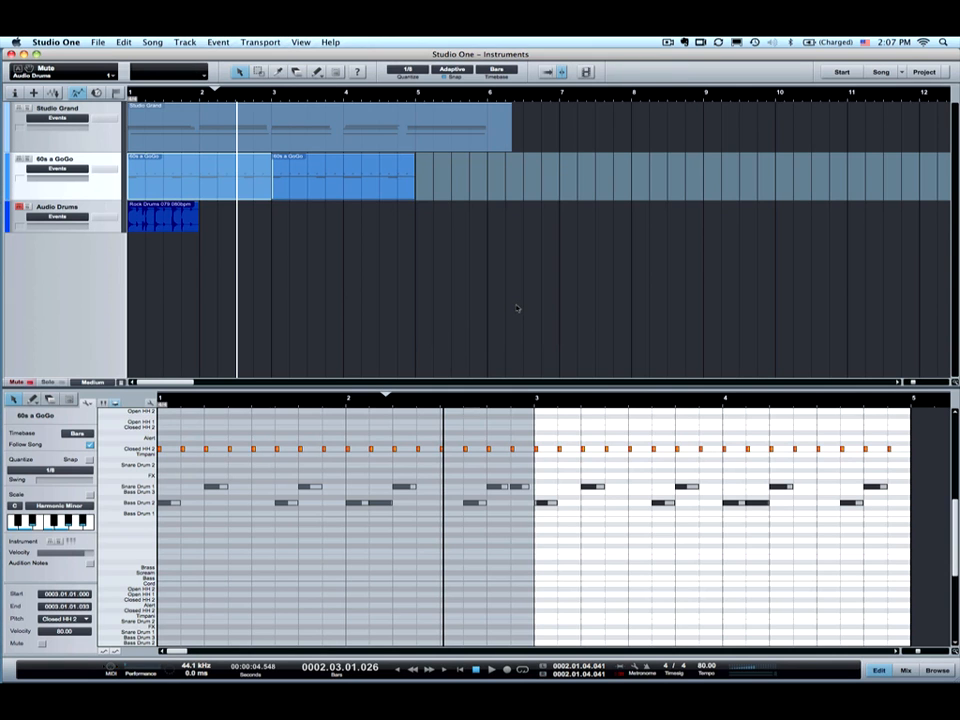
key(super+z)
- Set every selected hi-hat note to a fixed 1/16 length
click(88, 401)
click(112, 415)
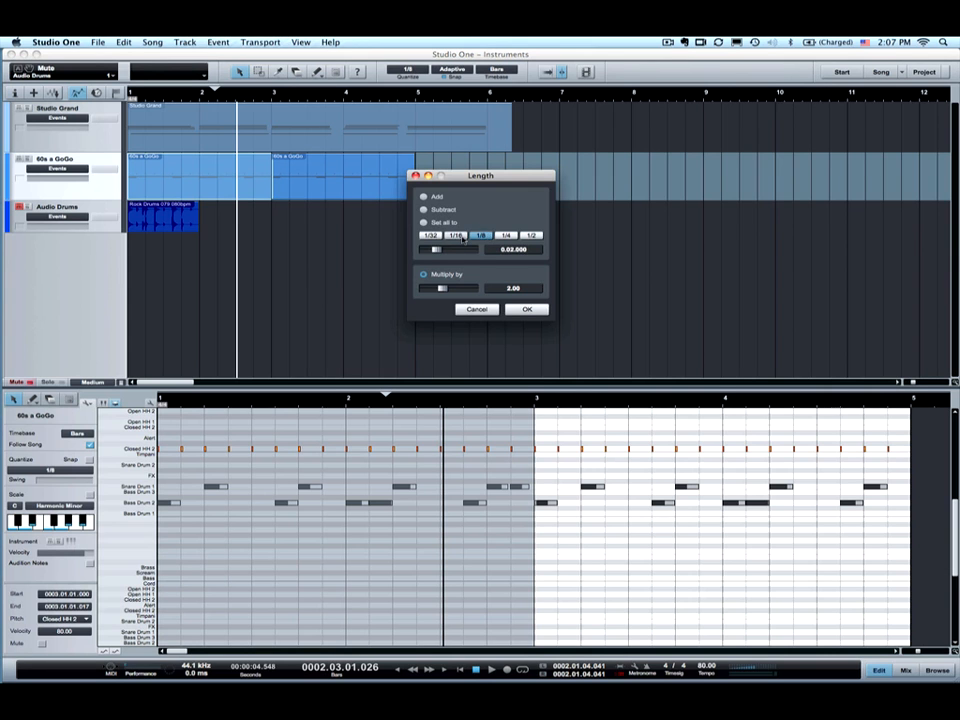
click(456, 236)
click(523, 310)
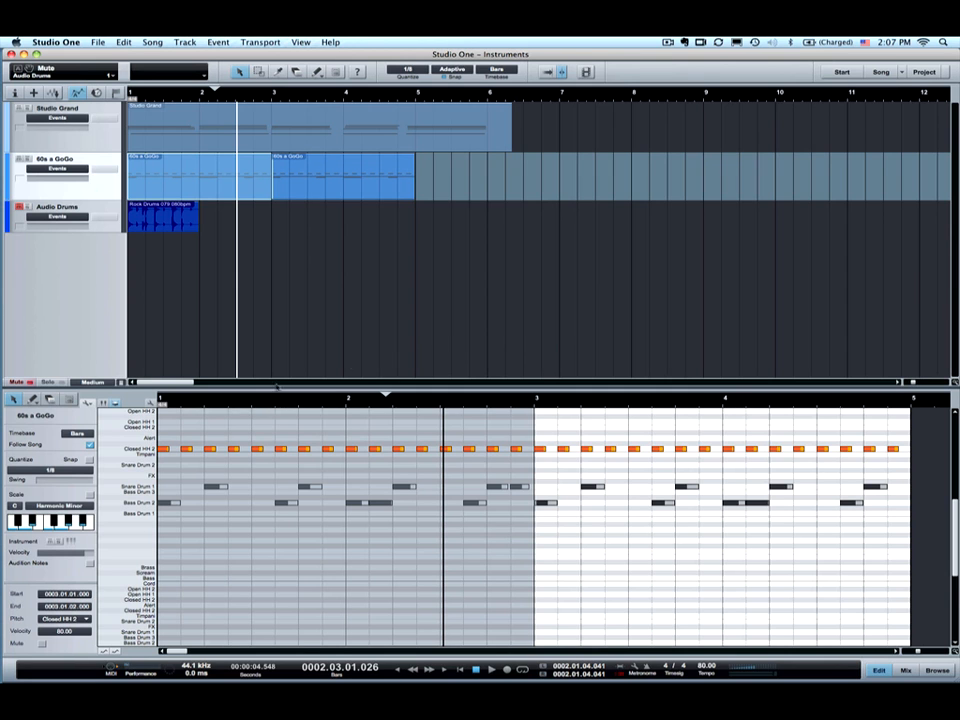
- Close the Musical Functions list, clear the selection, then select all drum notes with Cmd+A
click(89, 402)
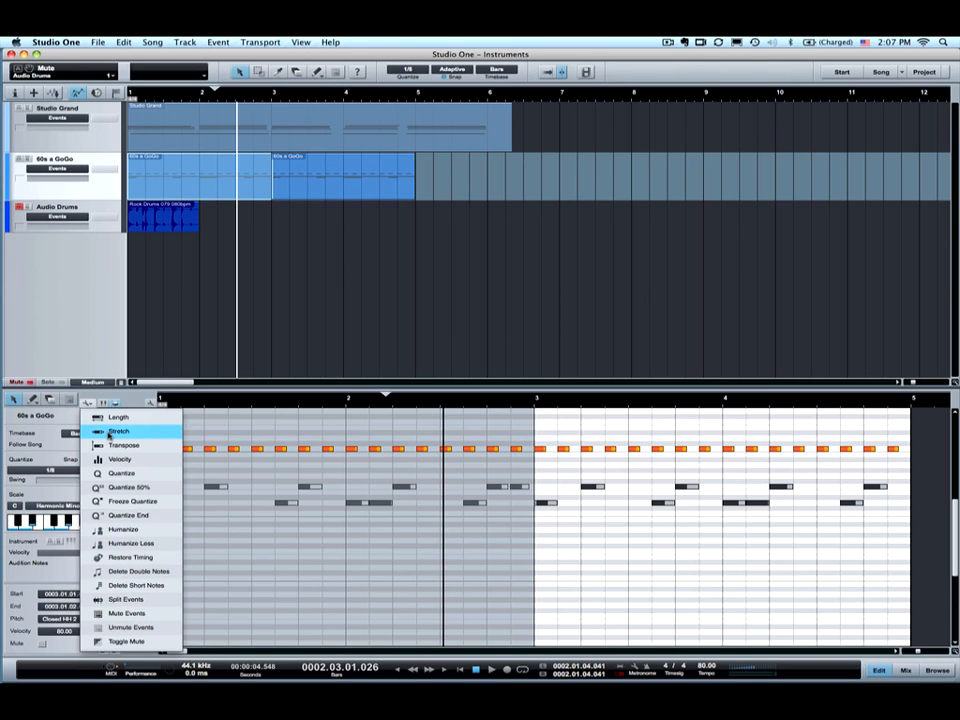
click(168, 351)
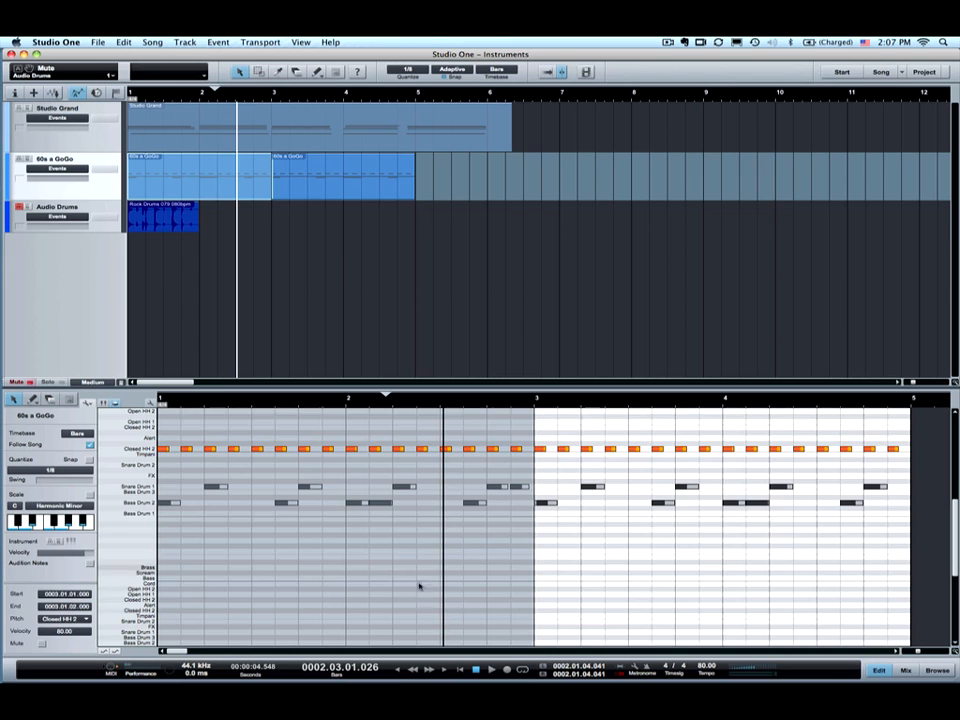
click(472, 617)
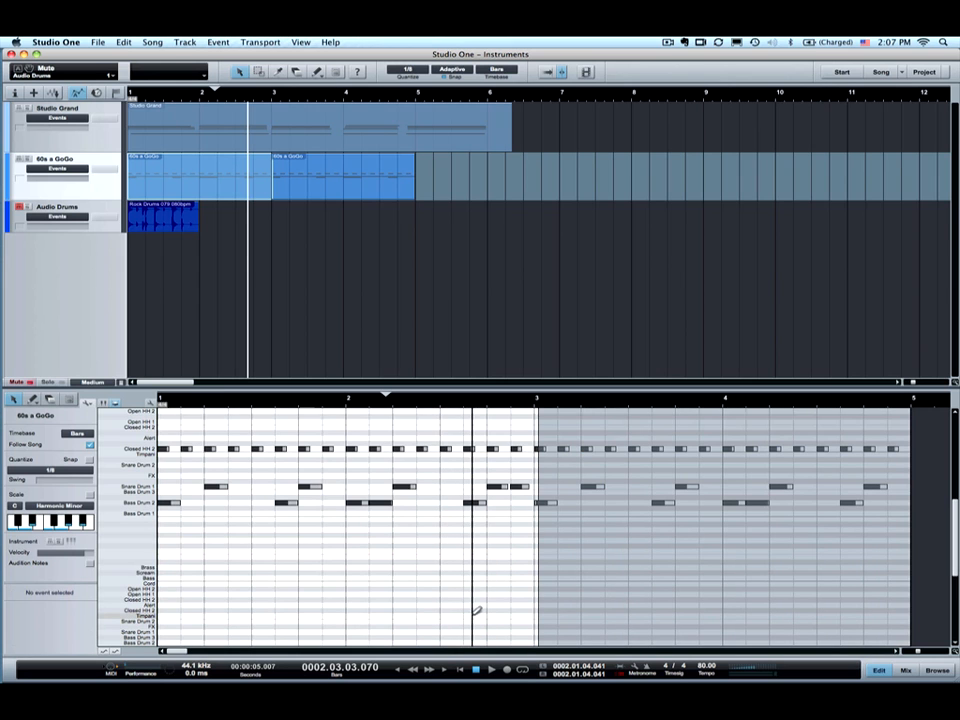
key(super+a)
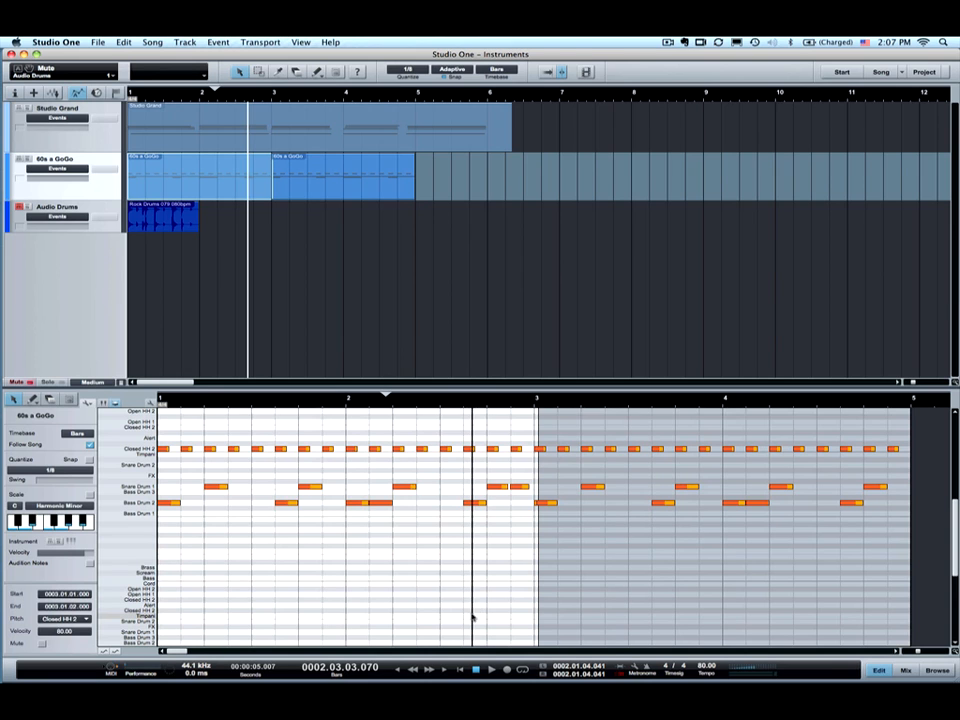
- Stretch the selected drum notes with the Free slider at its minimum value
right_click(378, 507)
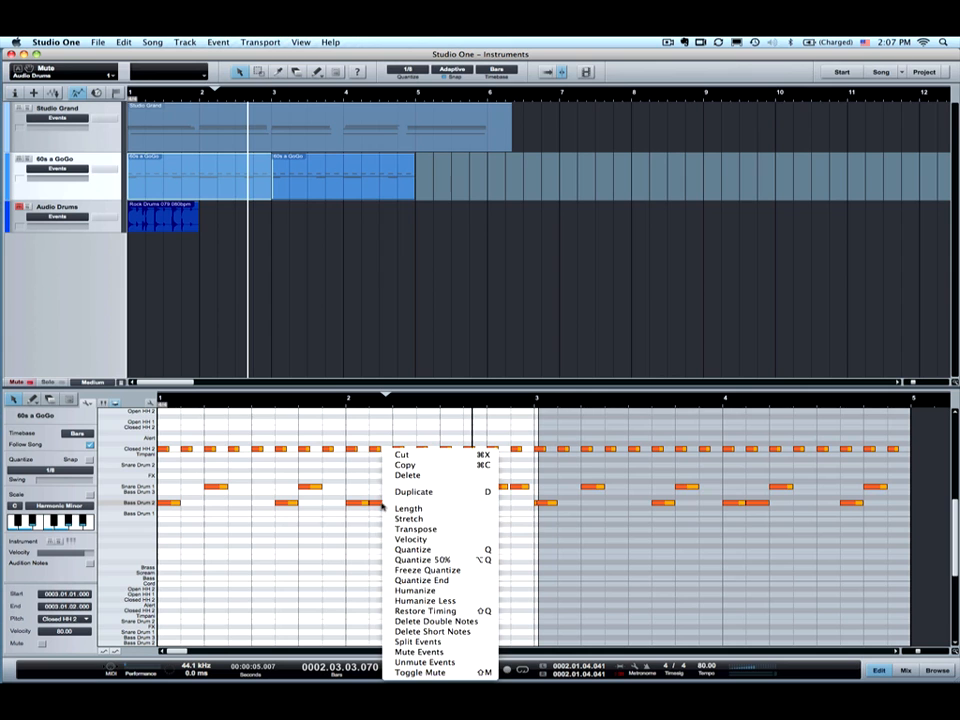
click(433, 521)
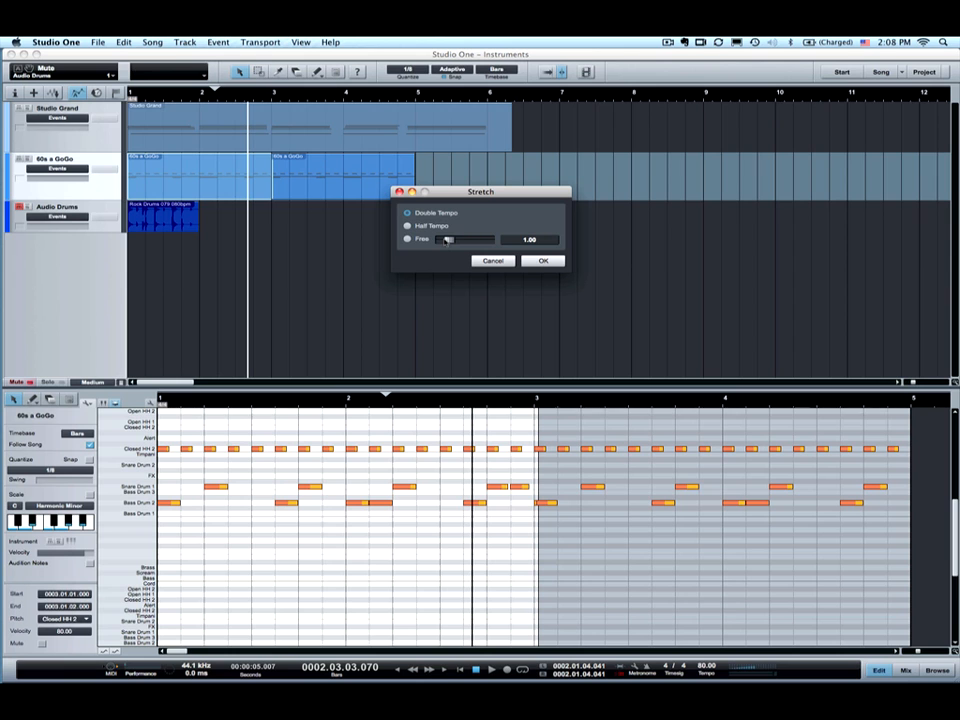
drag(446, 241, 500, 242)
drag(487, 240, 440, 246)
click(538, 261)
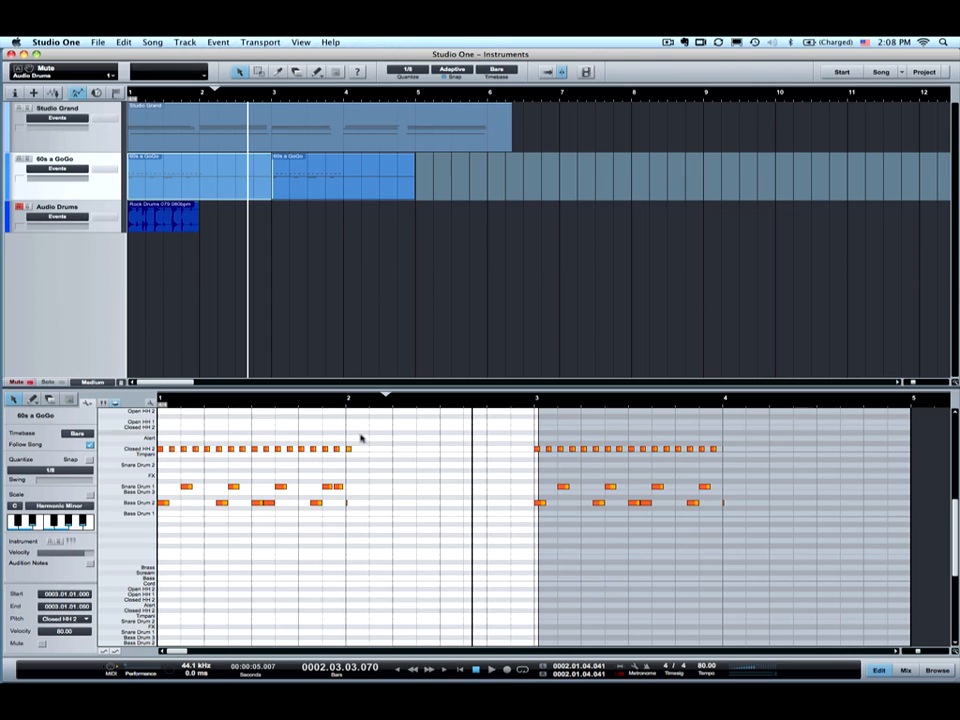
- Play the stretched drum part from its start, then undo the stretch
click(183, 402)
key(space)
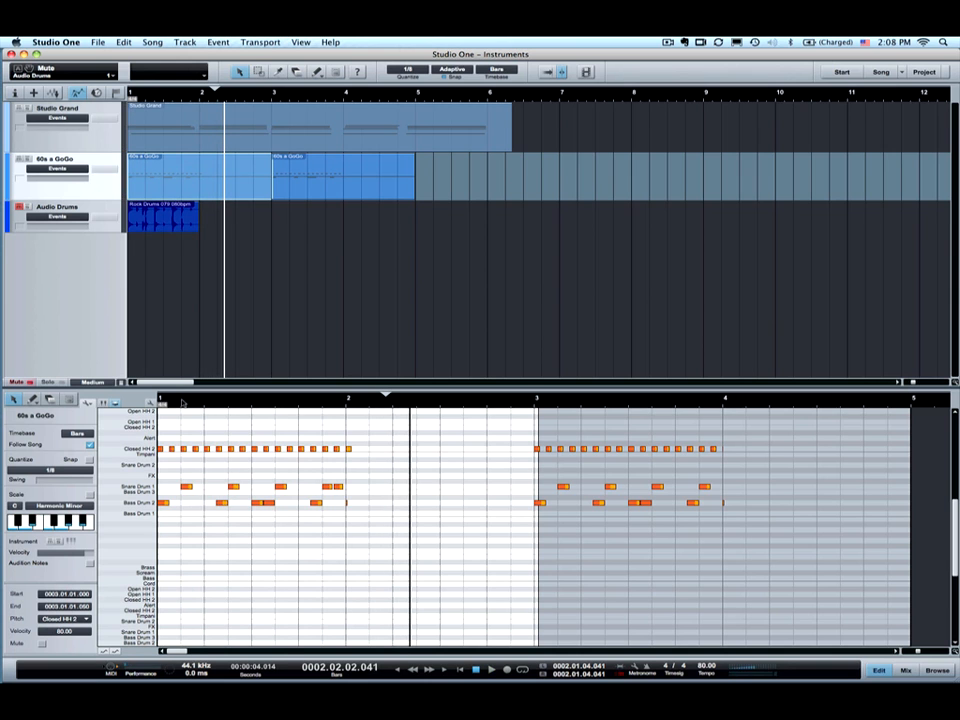
key(super+z)
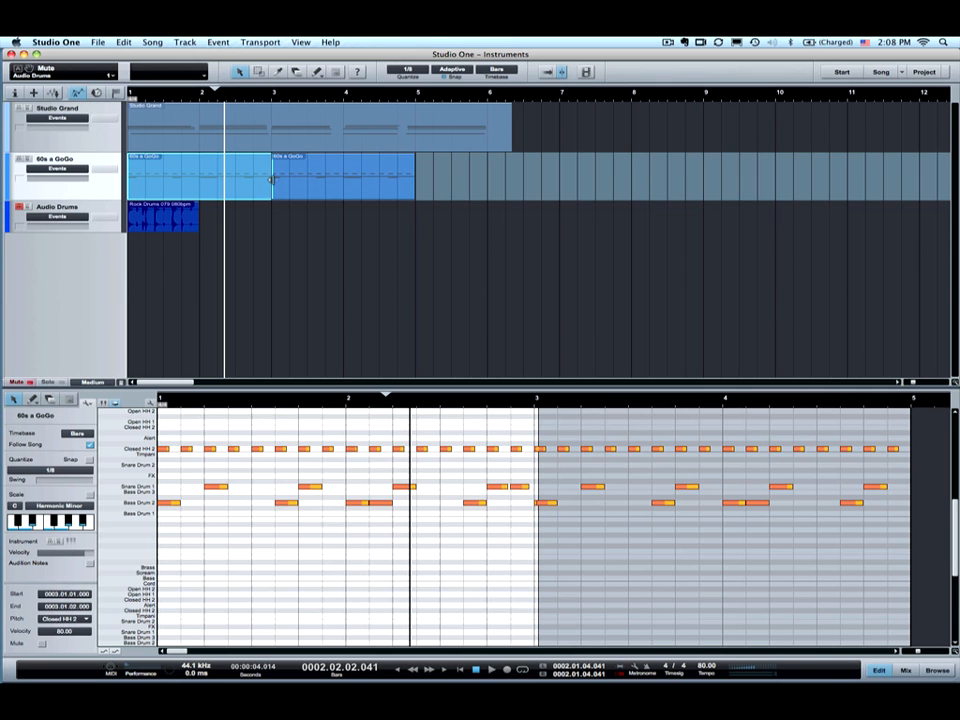
- Trim the second 60s a GoGo event to end at bar 4, audition it from bar 3, then undo
click(345, 180)
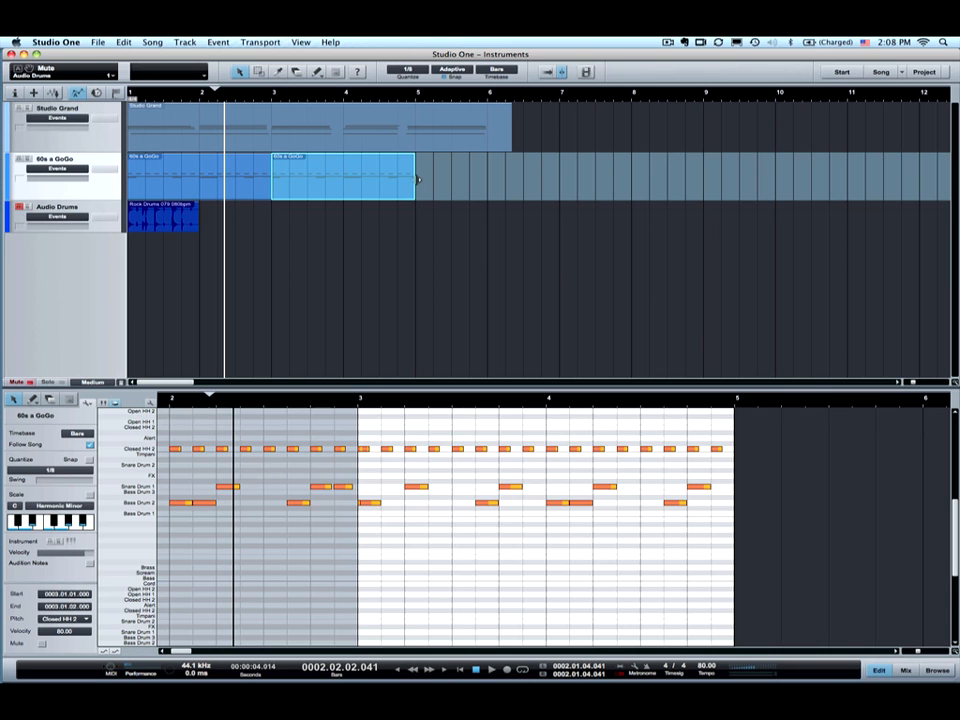
drag(415, 180, 343, 182)
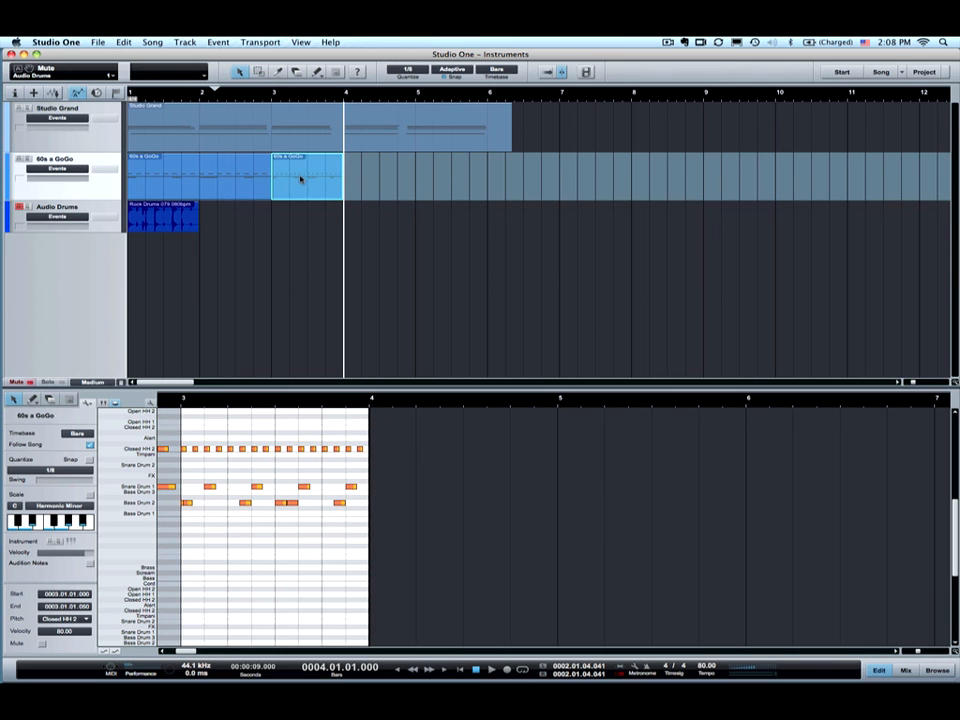
click(273, 94)
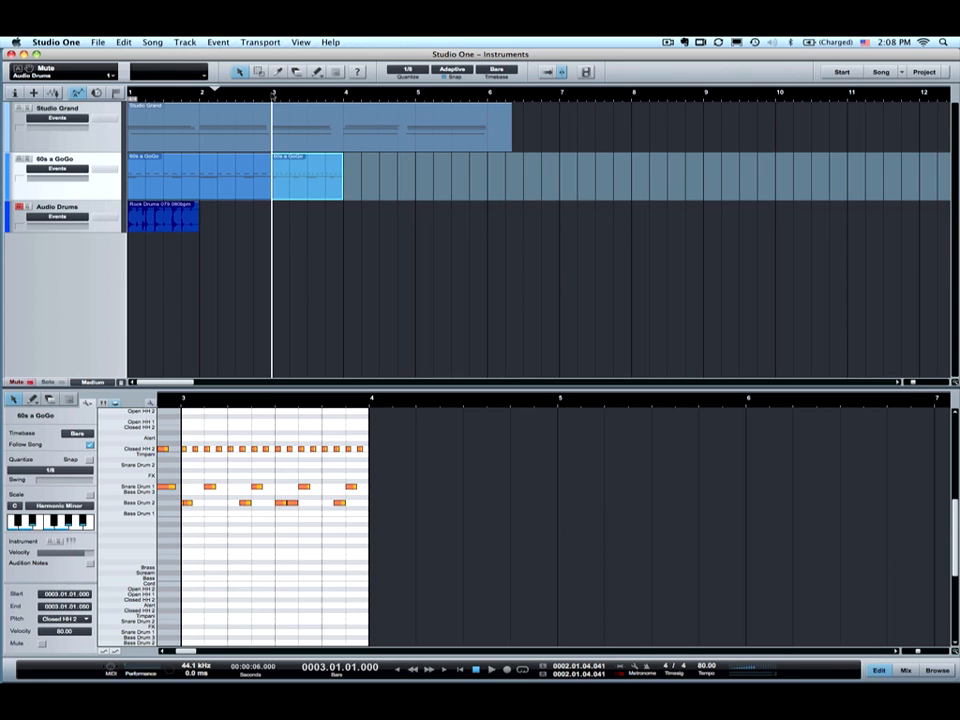
key(space)
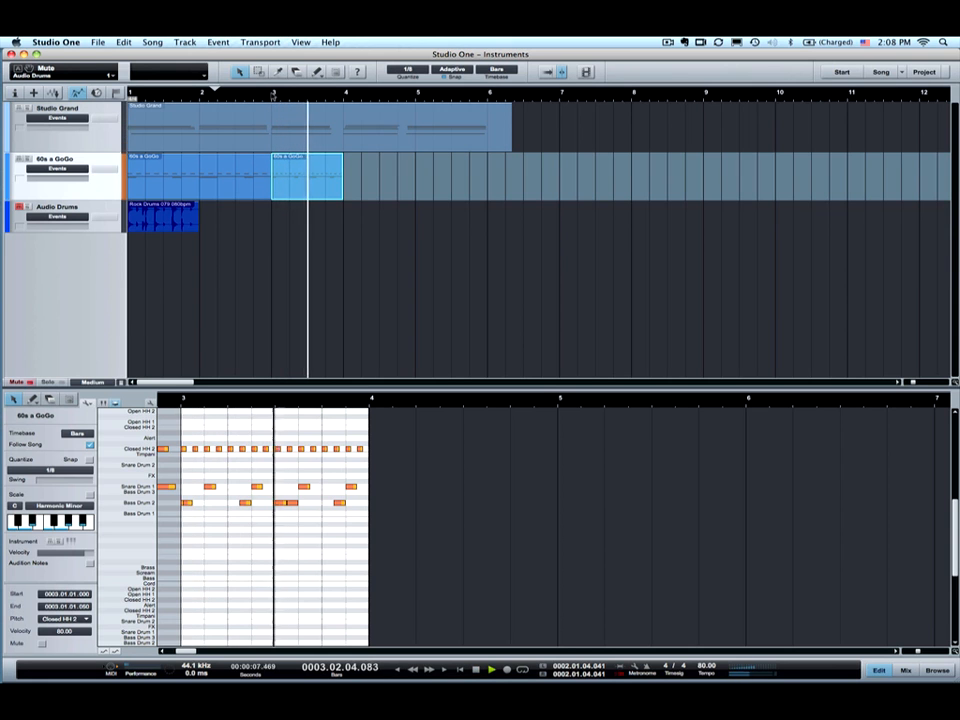
key(space)
key(super+z)
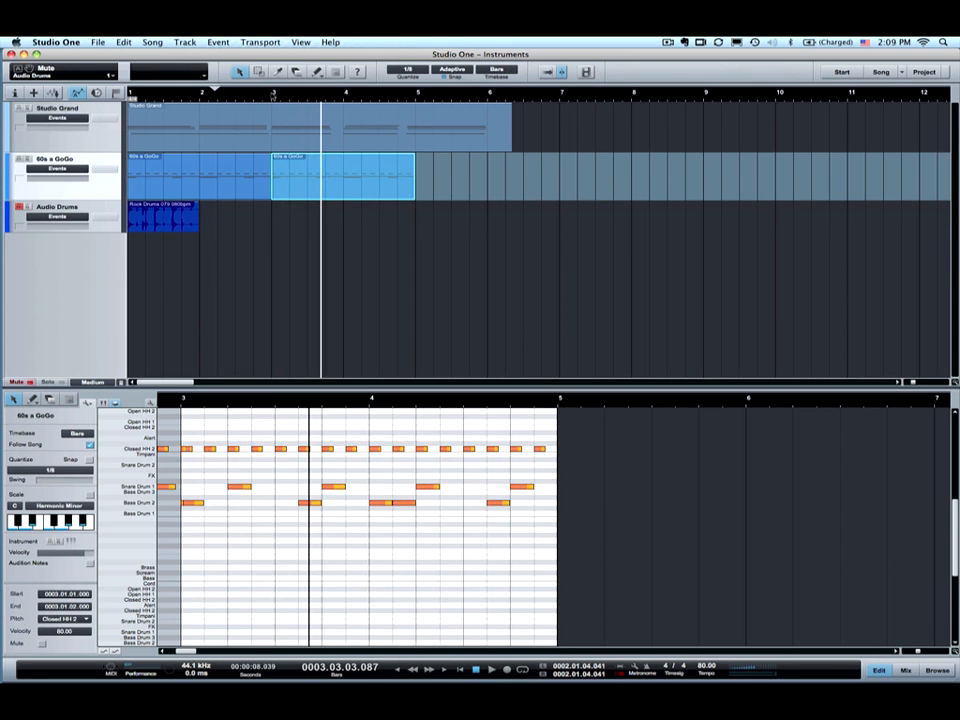
click(89, 402)
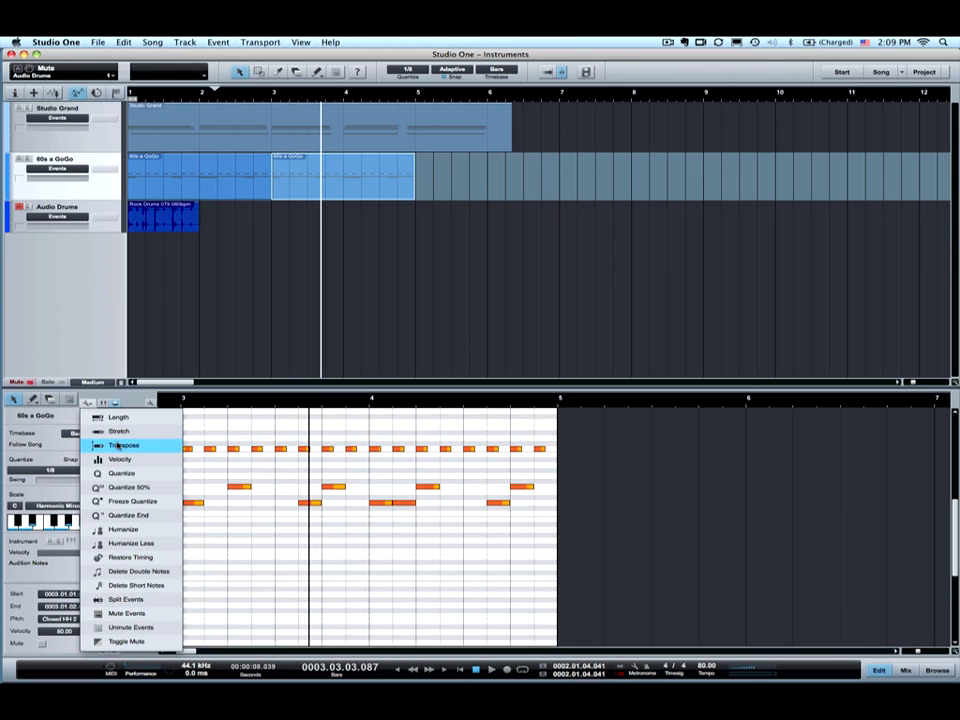
click(191, 279)
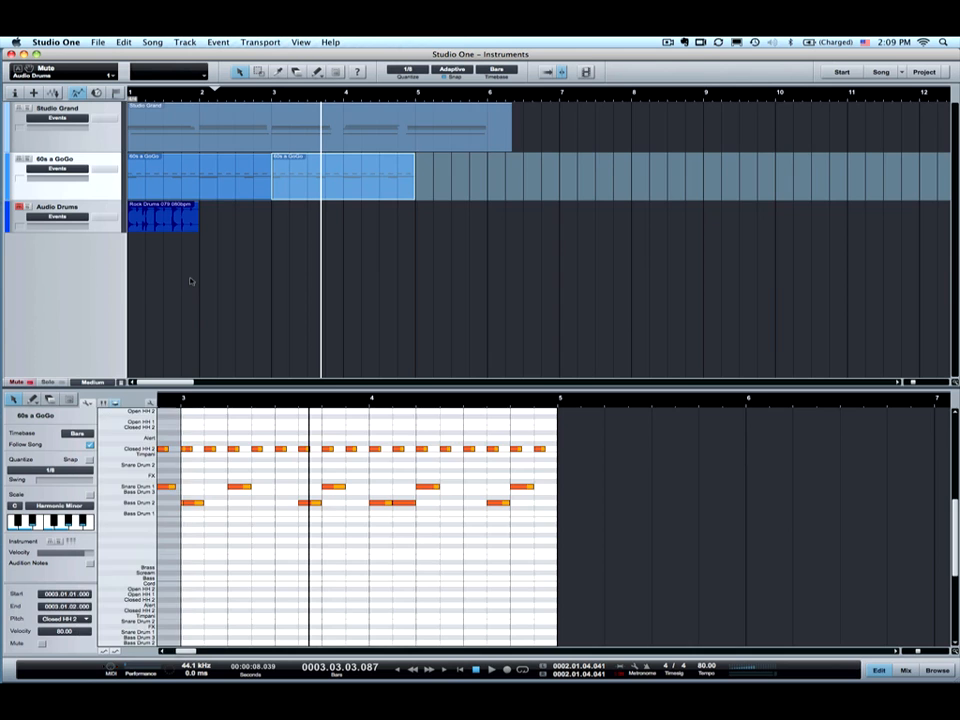
- Show the Studio Grand piano part in a taller editor with the inspector panel visible
click(206, 124)
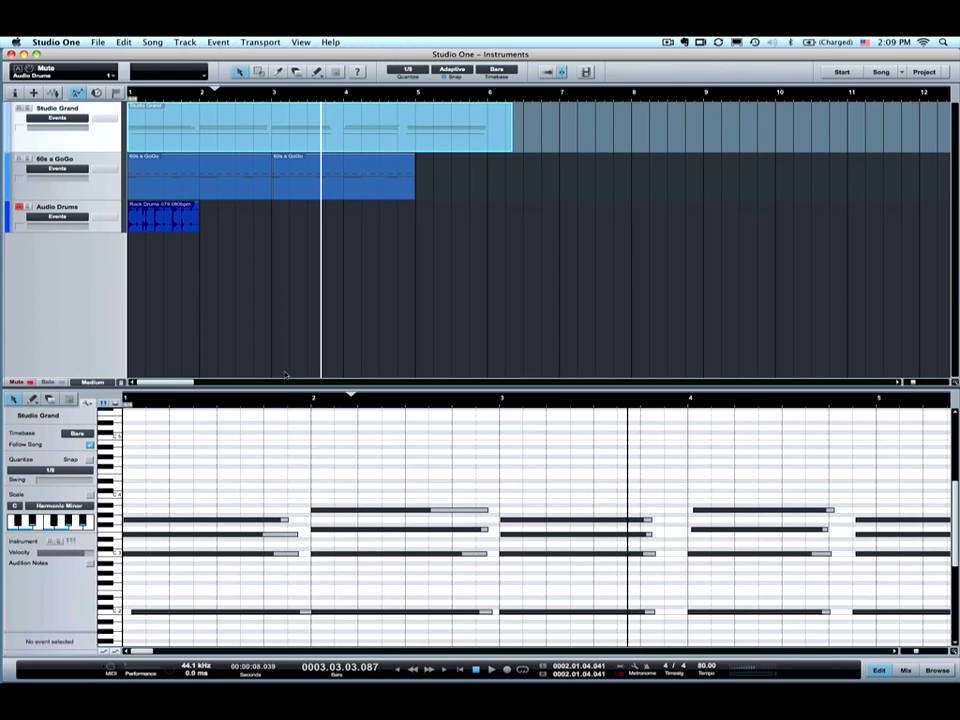
drag(289, 389, 283, 353)
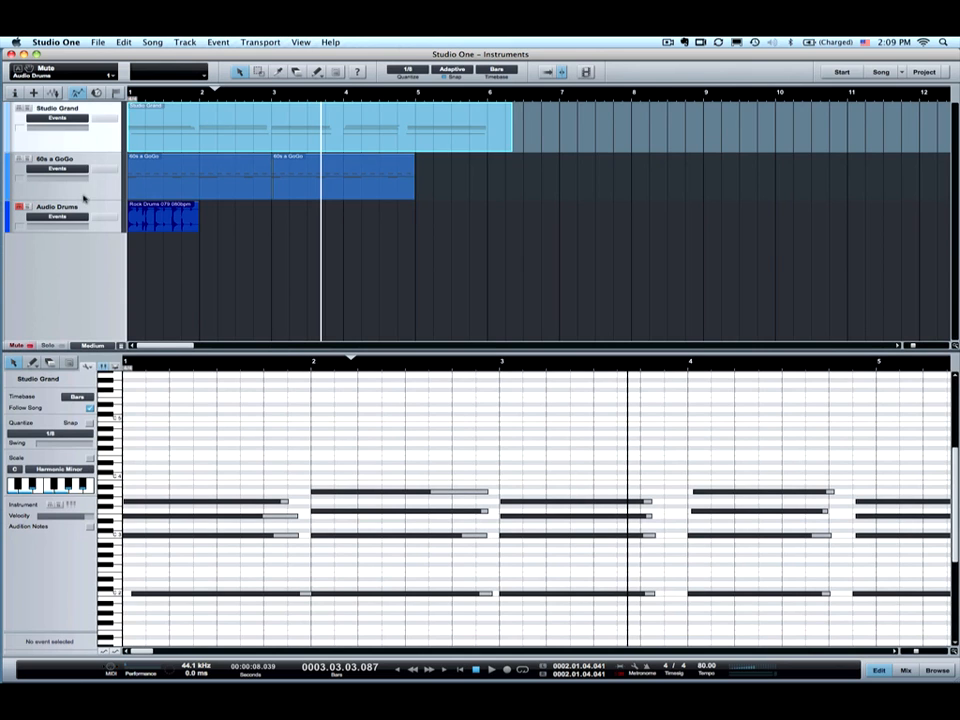
click(14, 92)
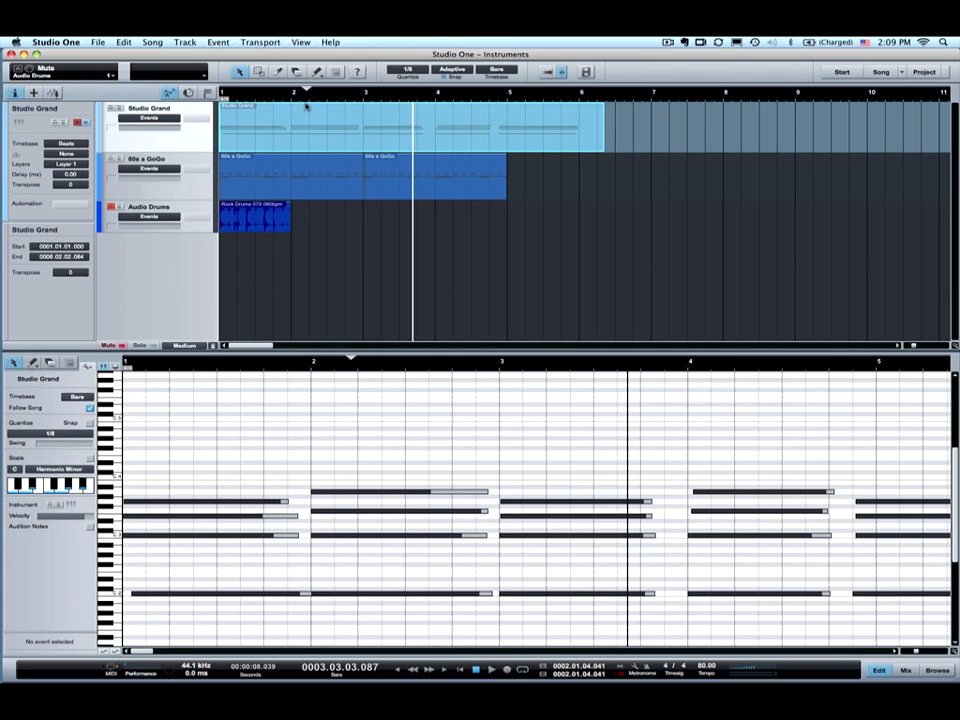
key(comma)
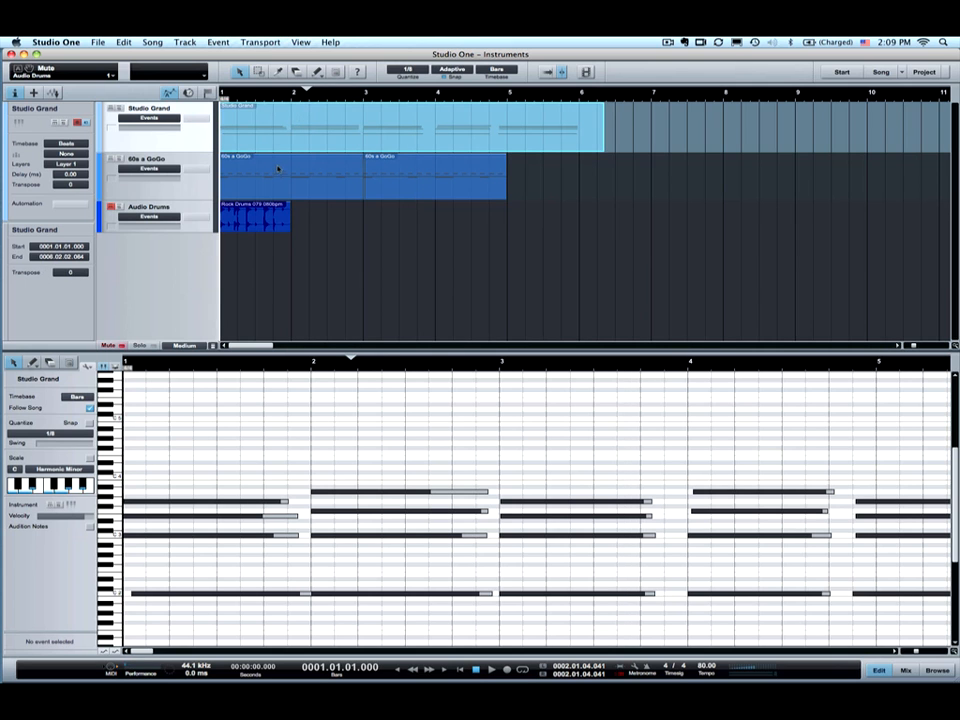
key(Down)
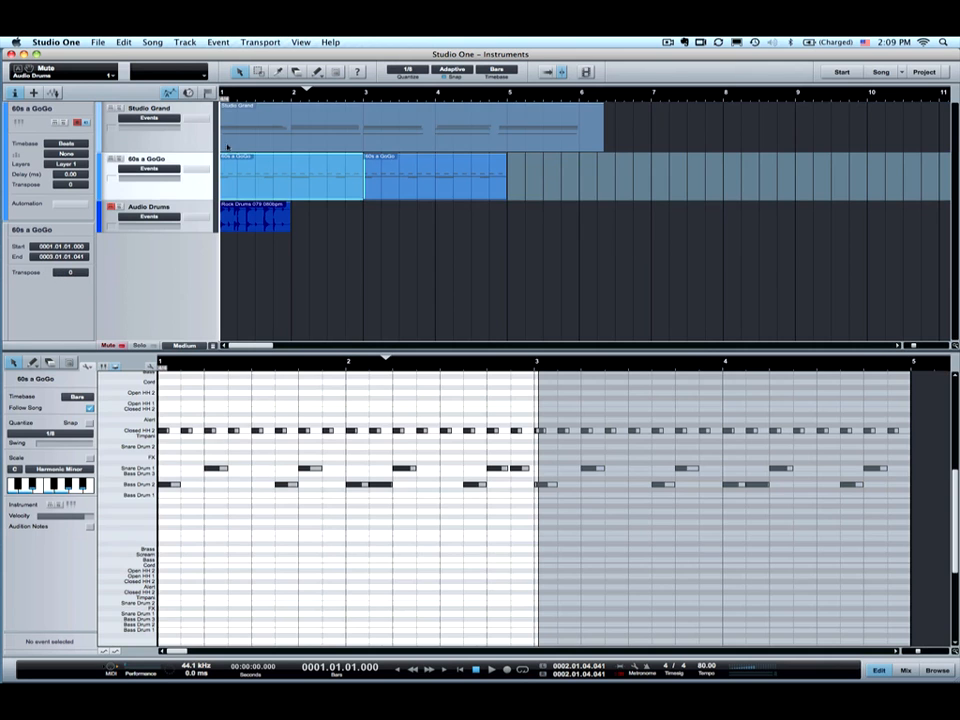
click(155, 113)
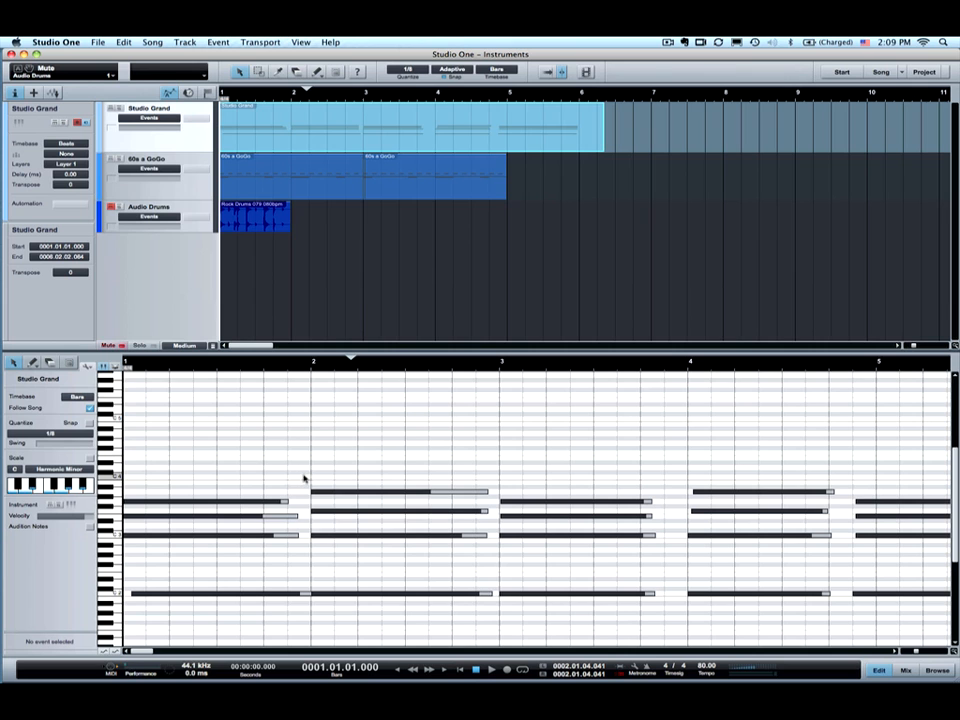
- Select all the piano notes and zoom out to see the whole part
drag(296, 469, 504, 617)
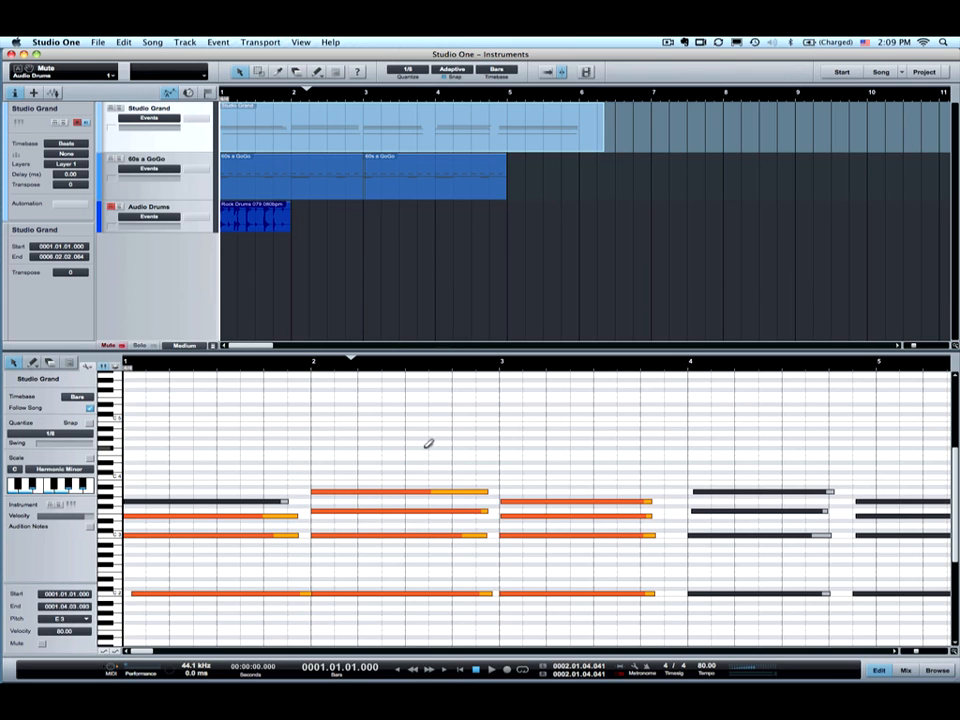
key(ctrl+a)
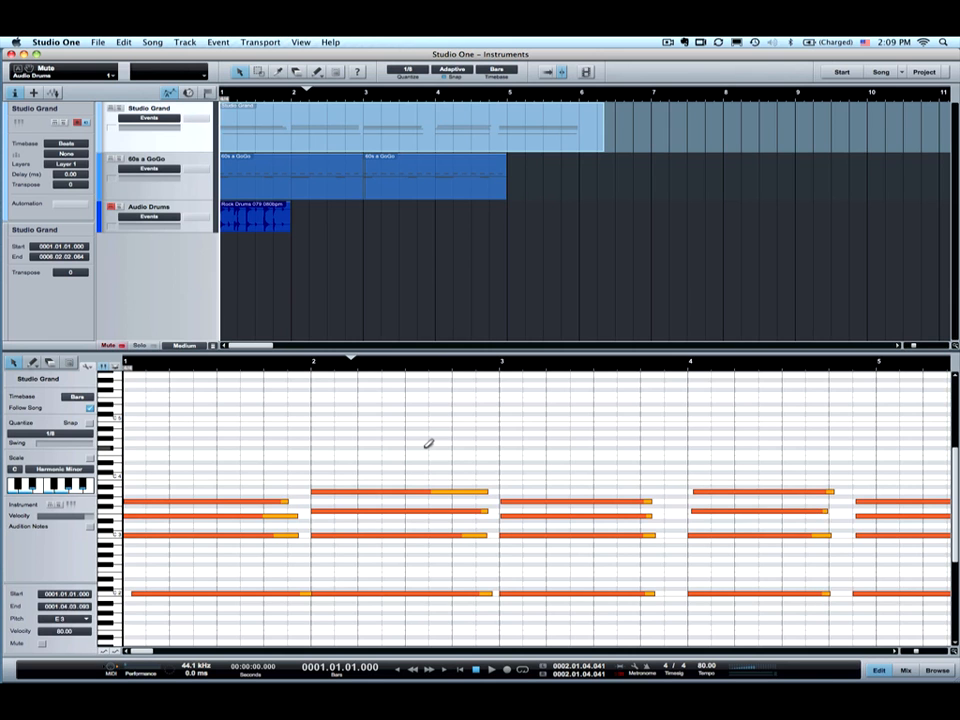
drag(326, 365, 326, 349)
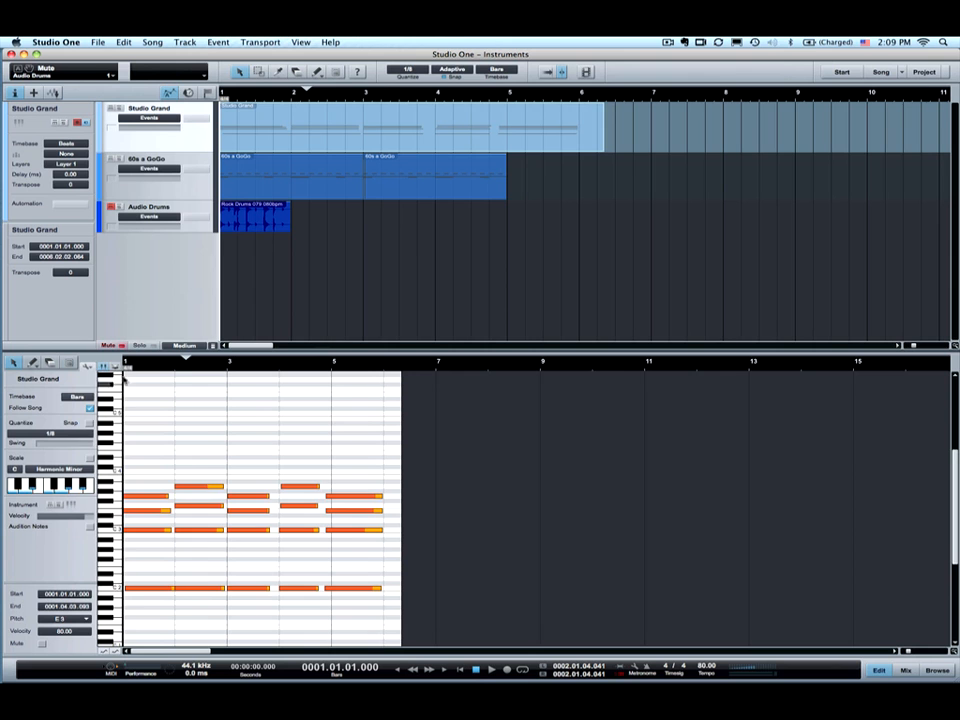
- Transpose every Studio Grand note by -1 octave (-12 semitones) with the Transpose function
click(88, 366)
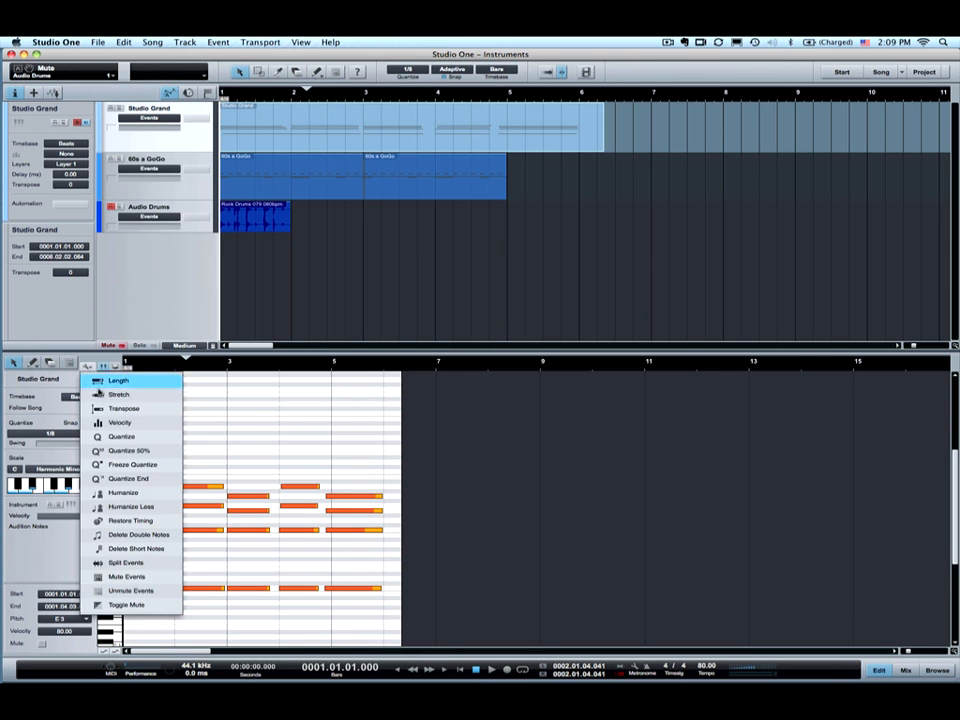
click(112, 409)
drag(498, 184, 485, 282)
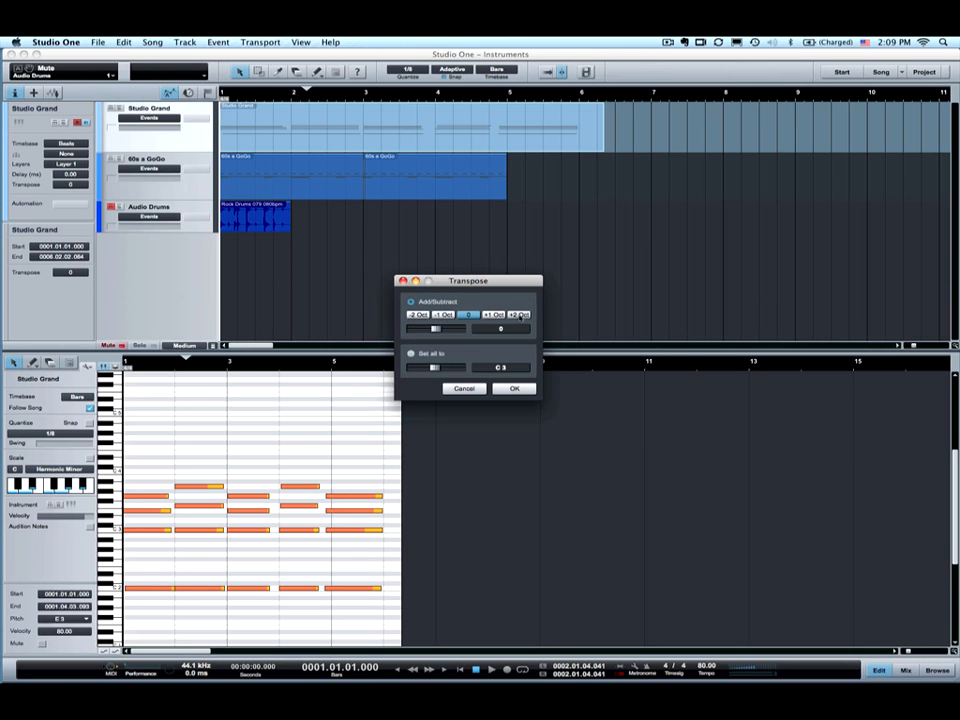
drag(435, 329, 410, 336)
drag(411, 331, 459, 330)
drag(466, 330, 441, 331)
click(469, 315)
click(440, 316)
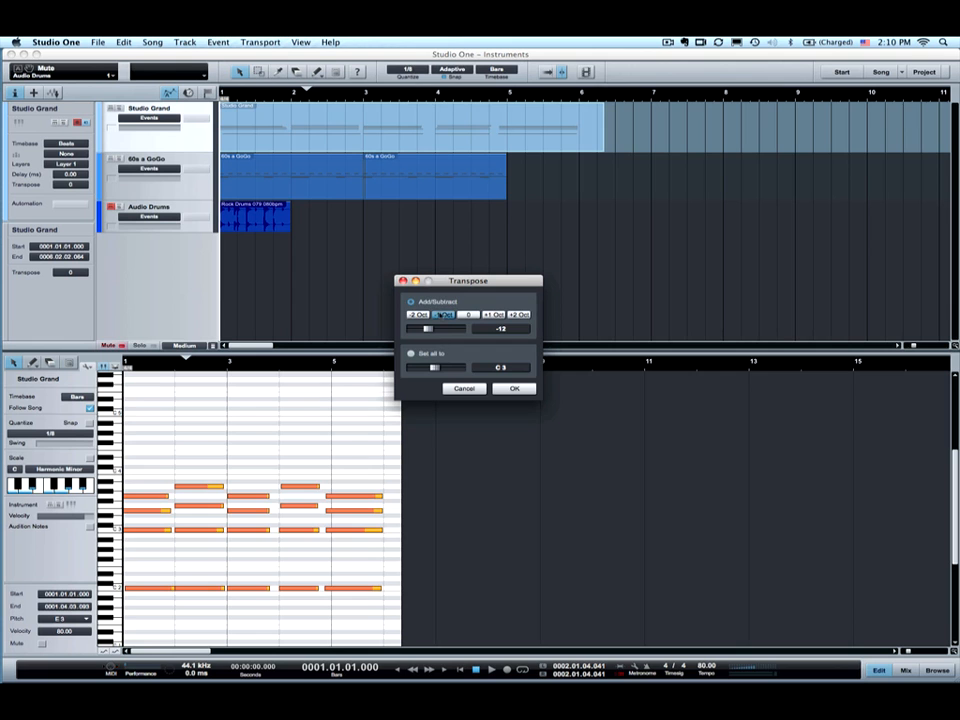
click(512, 388)
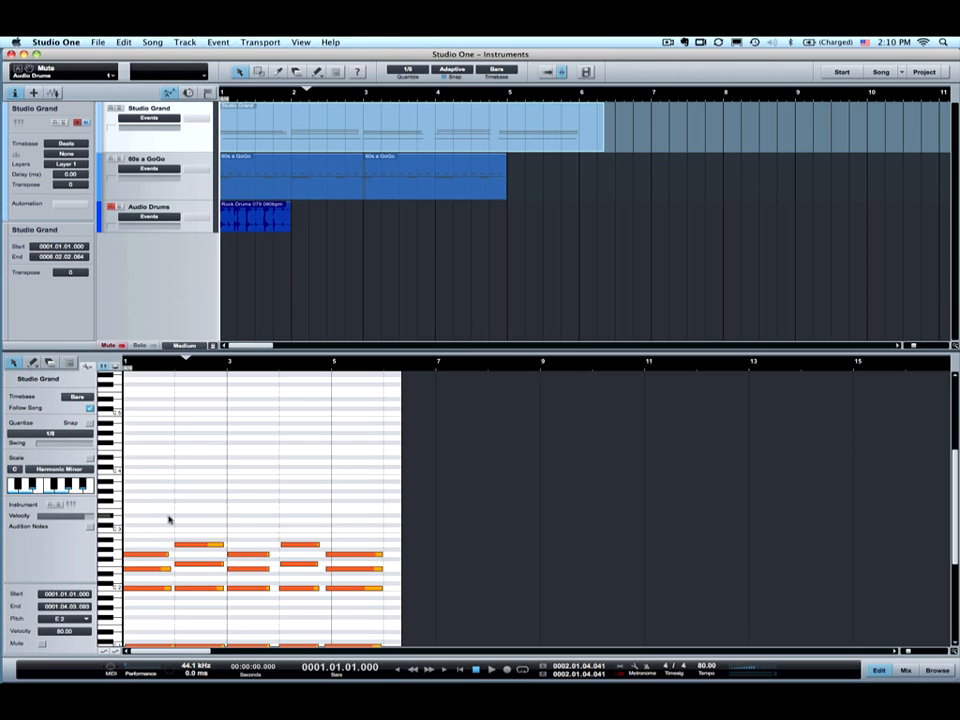
- Play and stop the piano part, then marquee the upper chord notes and bring up Musical Functions
key(space)
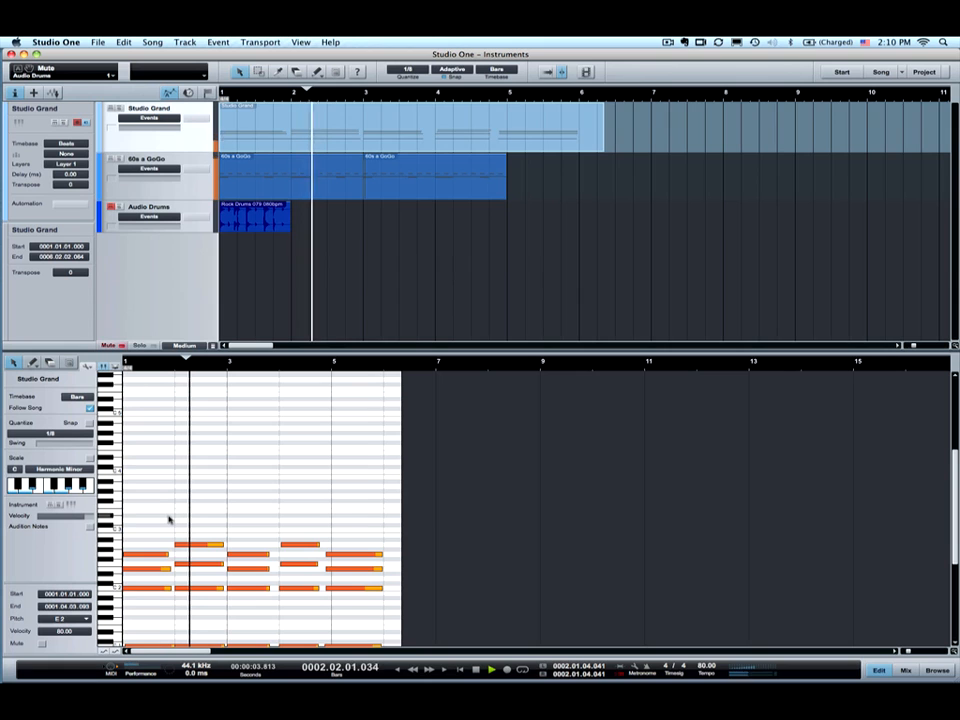
key(space)
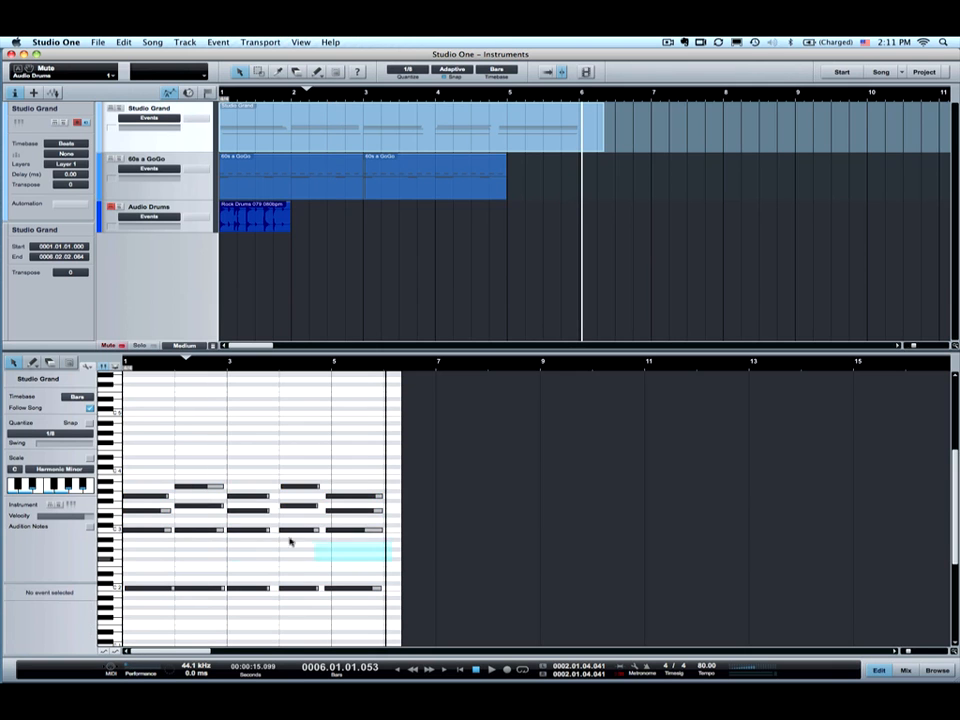
drag(290, 541, 193, 480)
click(86, 368)
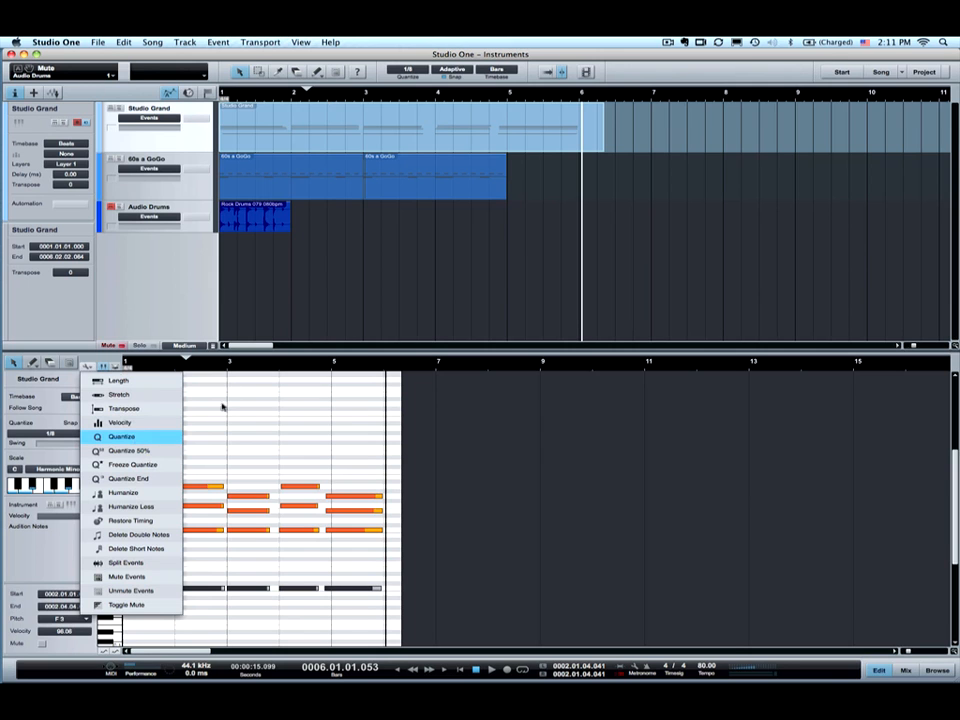
- Zoom in on the piano notes and set the quantize grid to 1/4
click(131, 447)
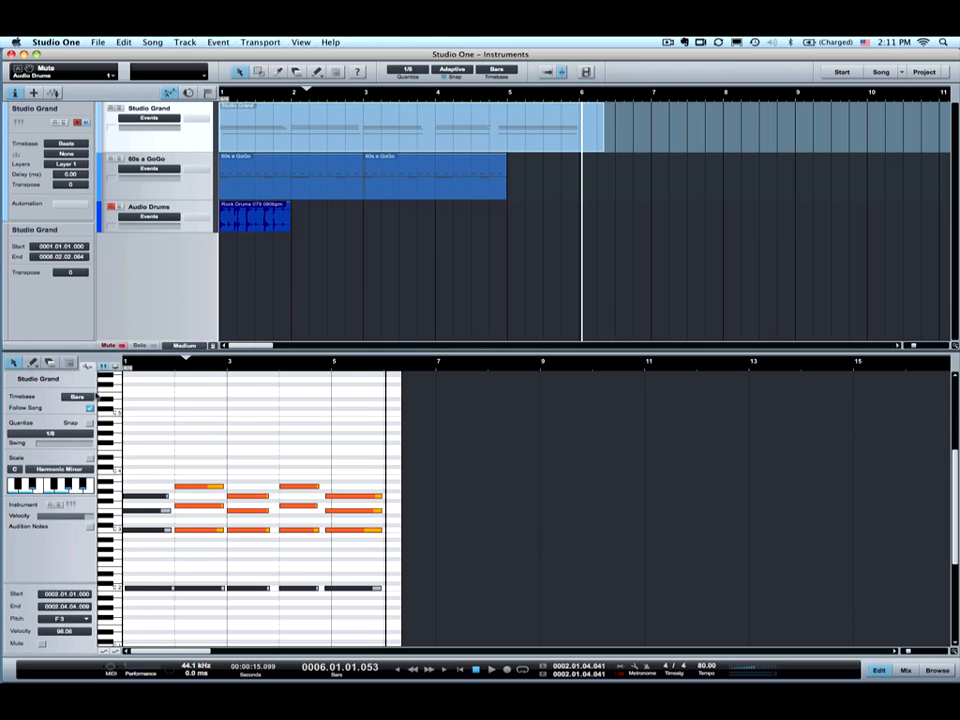
click(88, 368)
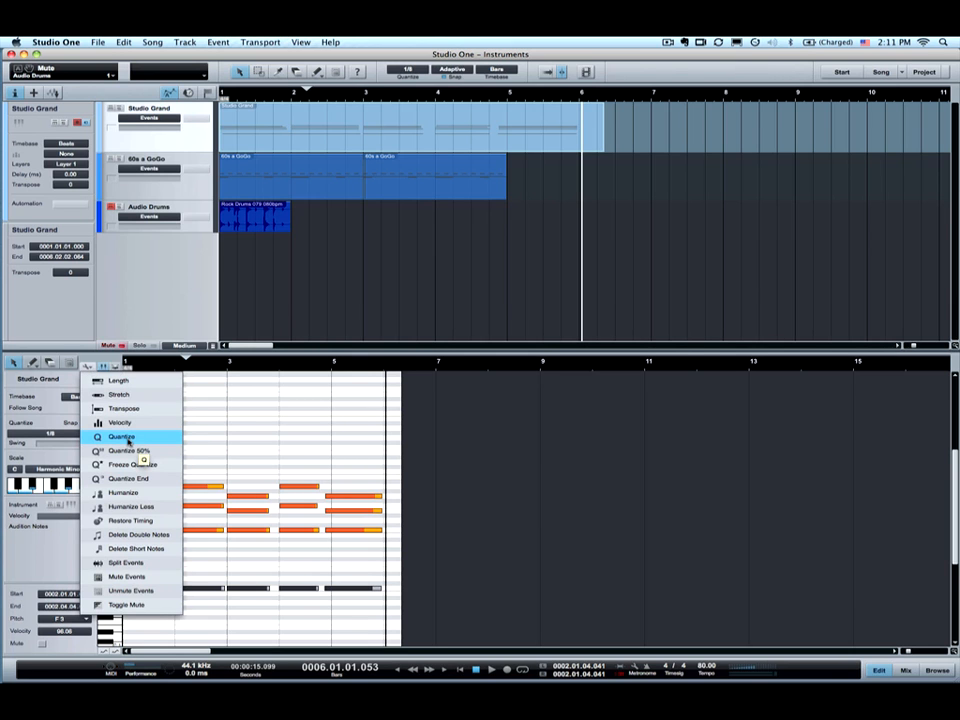
click(248, 406)
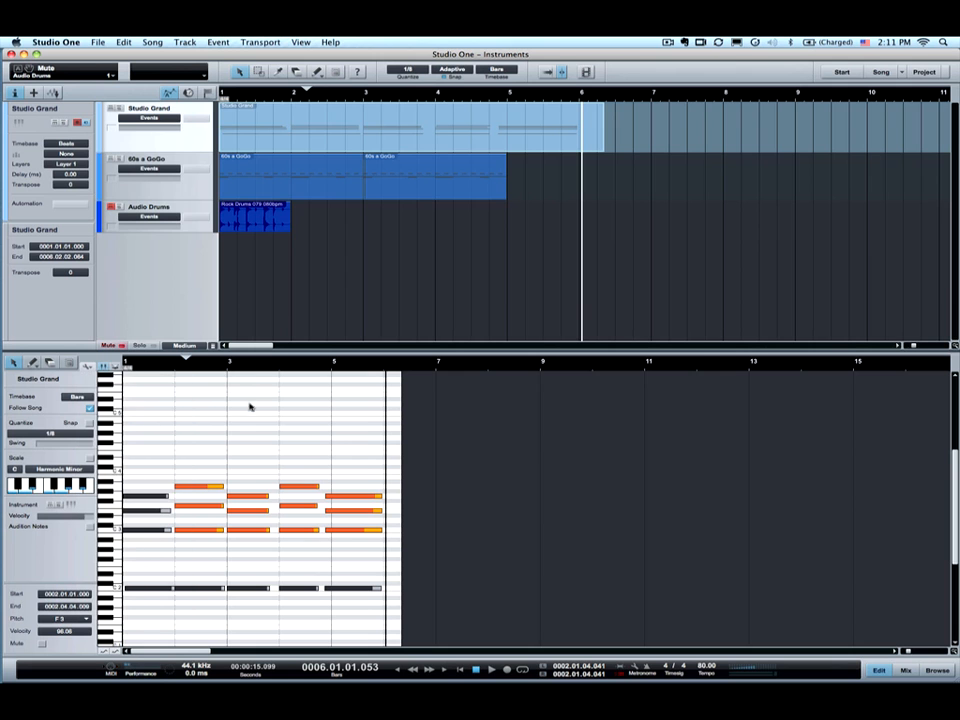
drag(253, 365, 266, 392)
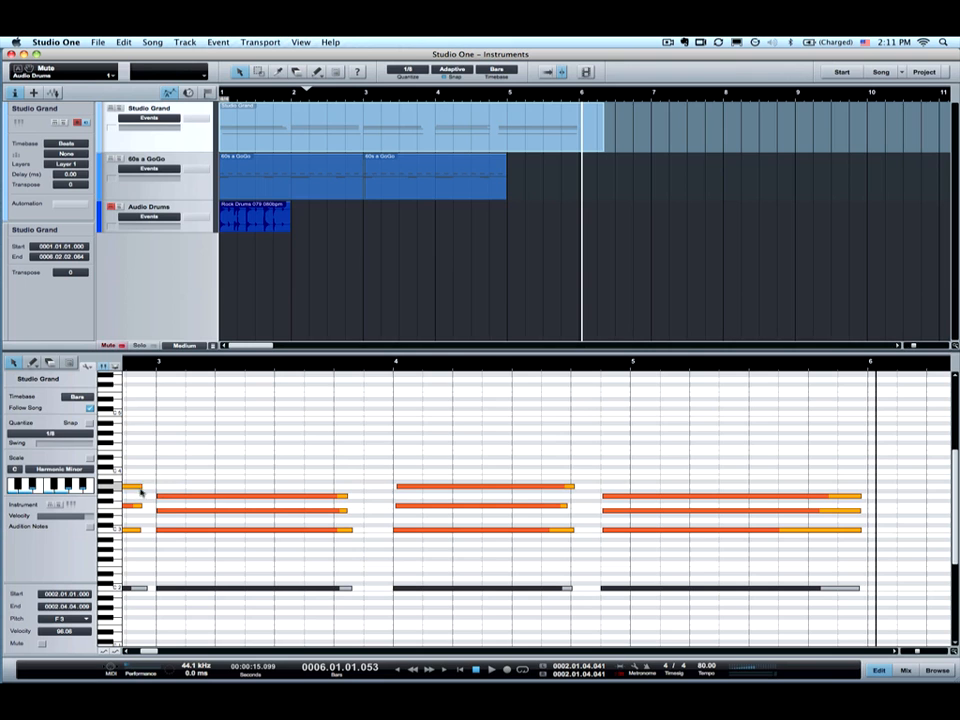
click(52, 433)
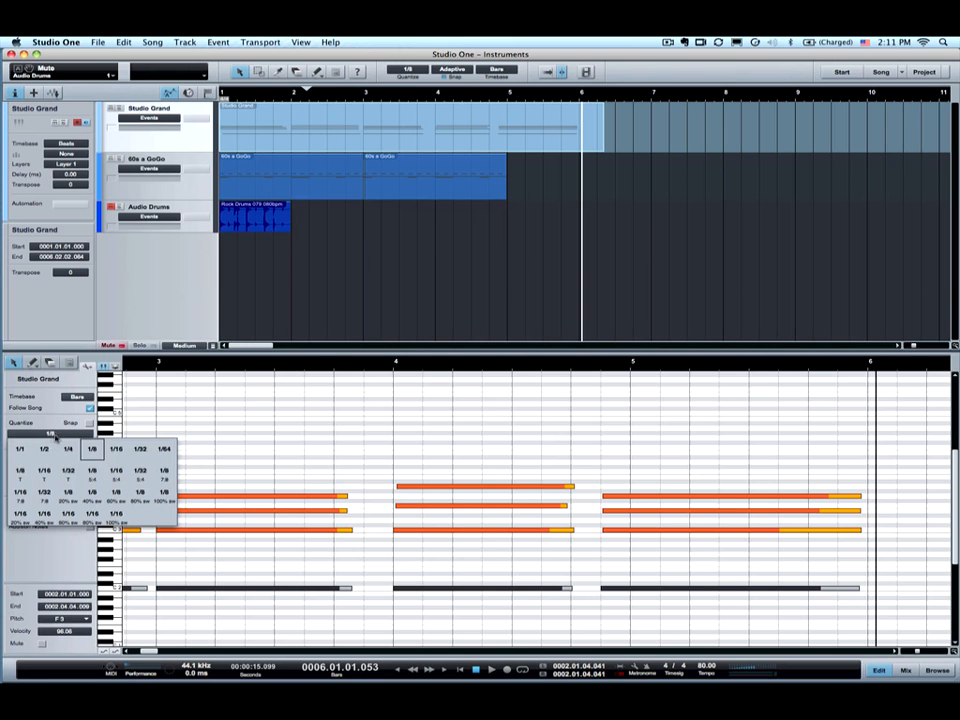
click(66, 450)
- Quantize the three bar-4 piano notes with Q, then undo it
drag(383, 462, 581, 557)
key(q)
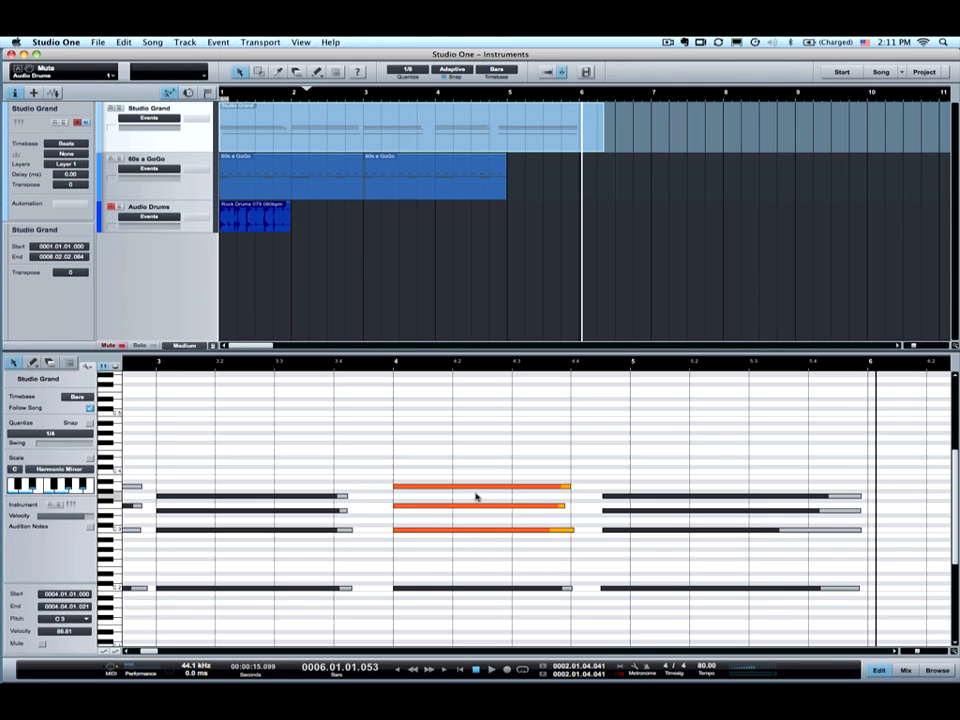
key(super+z)
click(87, 366)
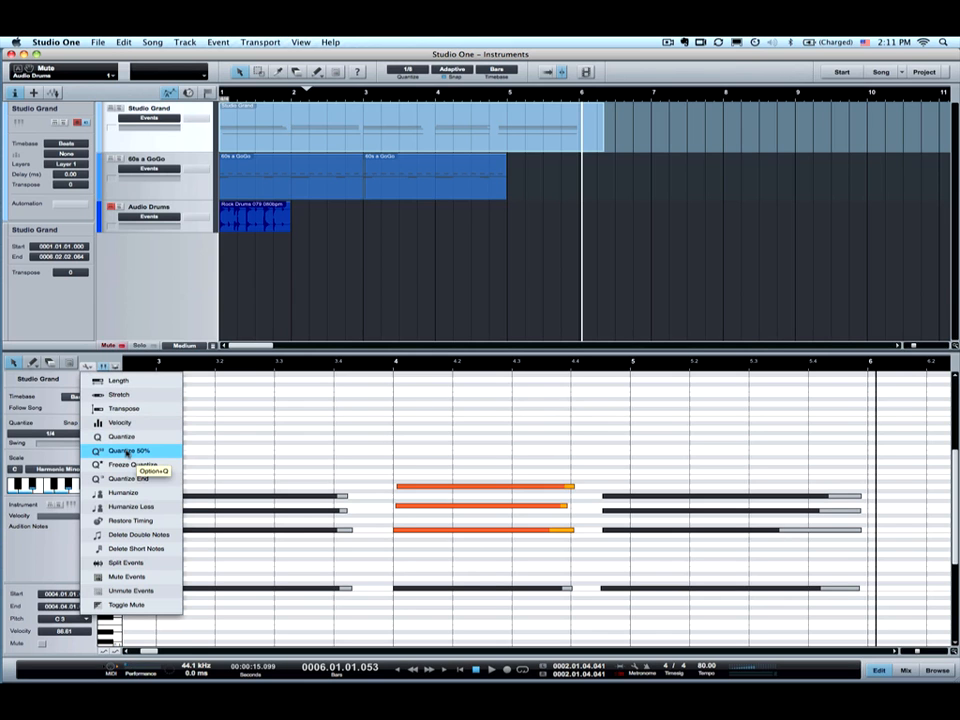
- Zoom in and apply Quantize 50% to pull the three bar-4 piano note starts halfway to the 1/4 grid
click(396, 362)
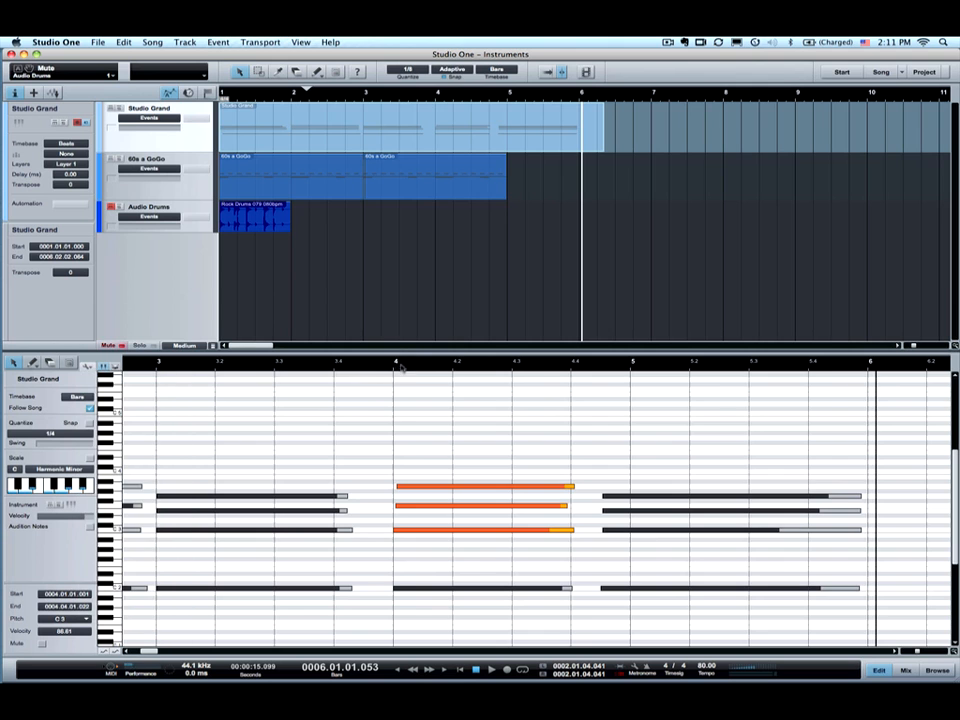
drag(401, 365, 408, 398)
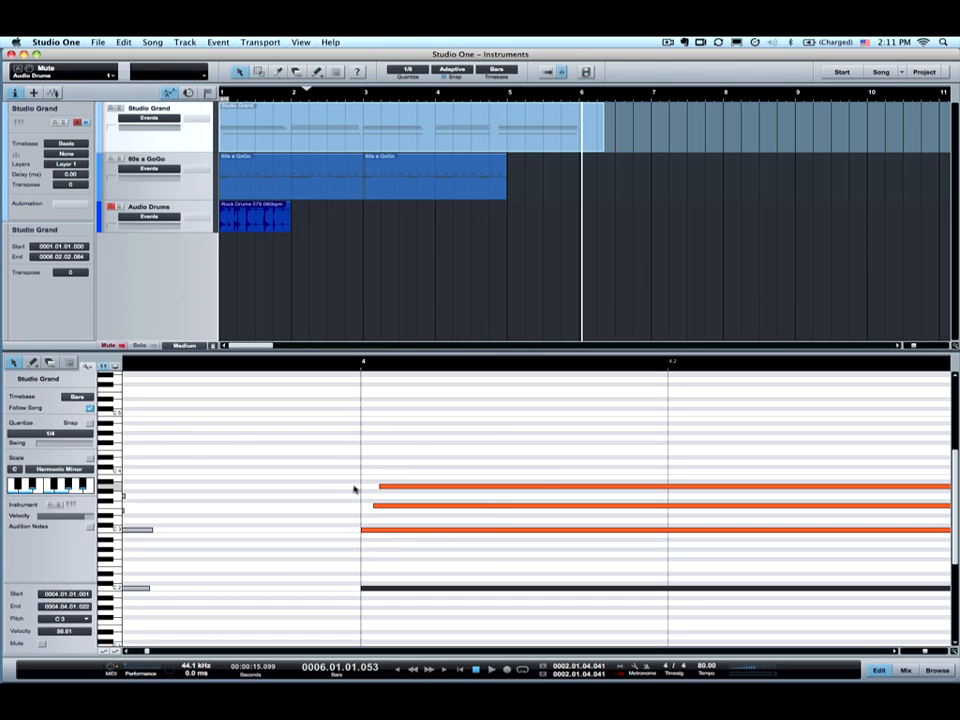
click(88, 366)
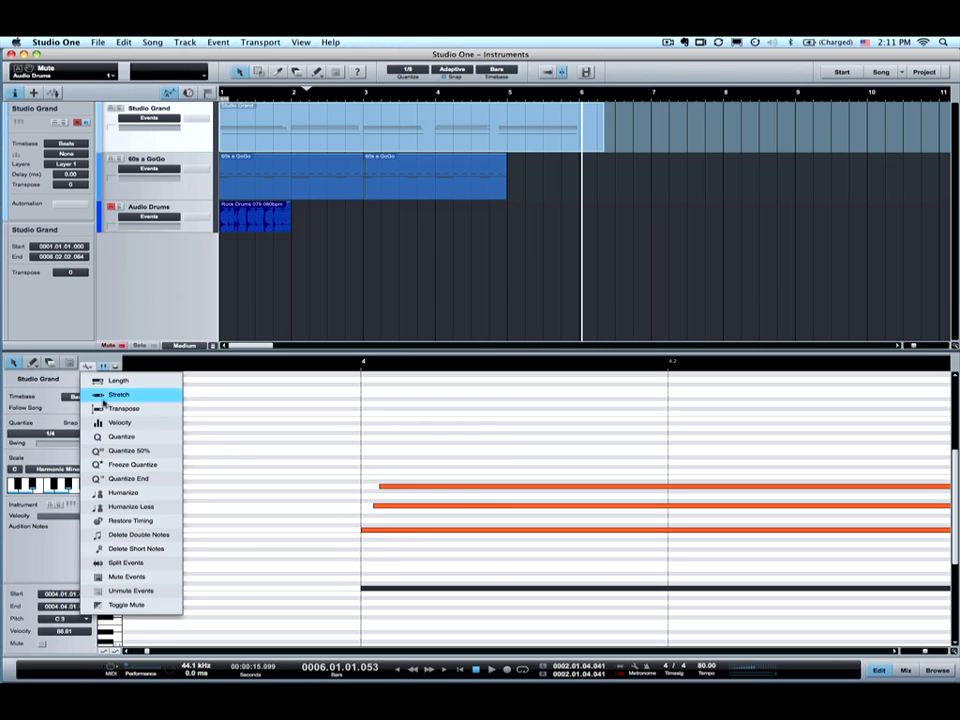
click(110, 450)
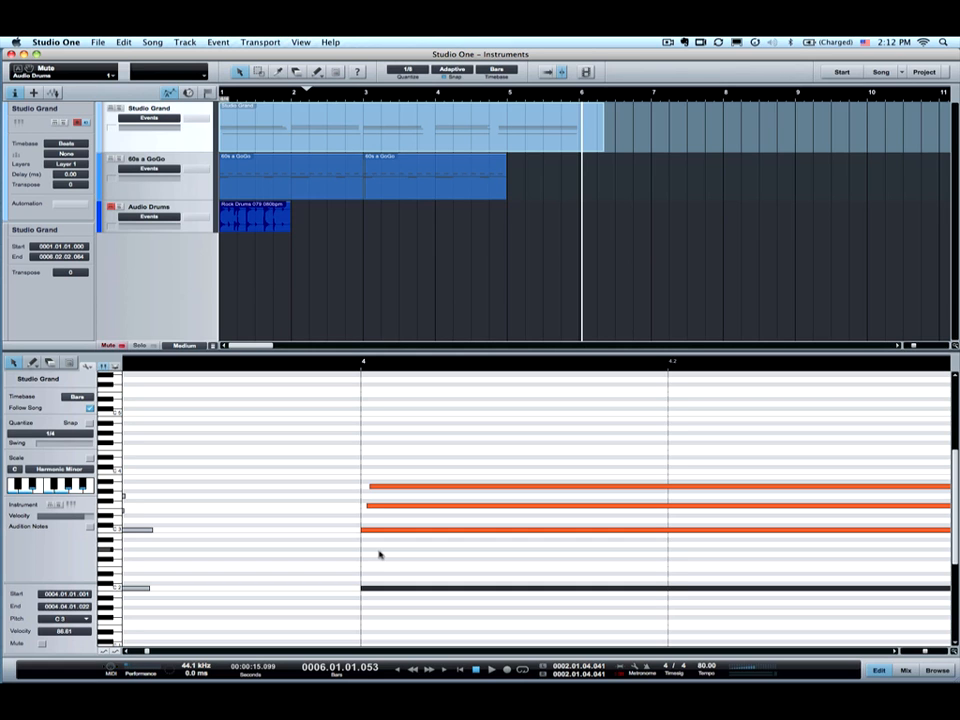
click(88, 367)
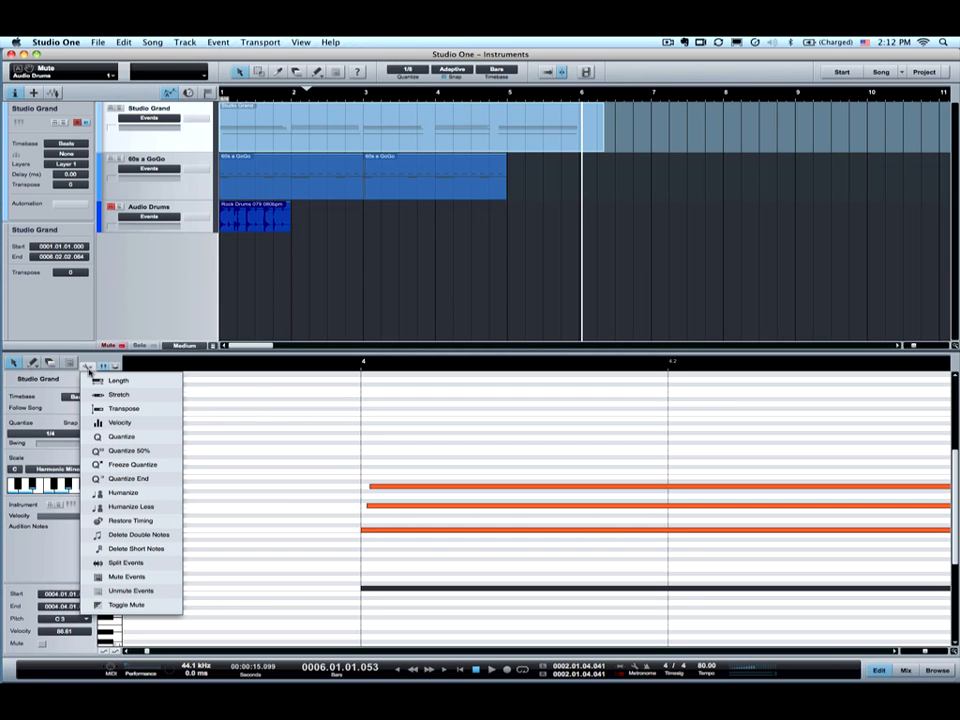
- Marquee-select the three bar-4 piano notes and apply Quantize End to snap their ends to the 1/4 grid
click(430, 365)
drag(443, 365, 437, 338)
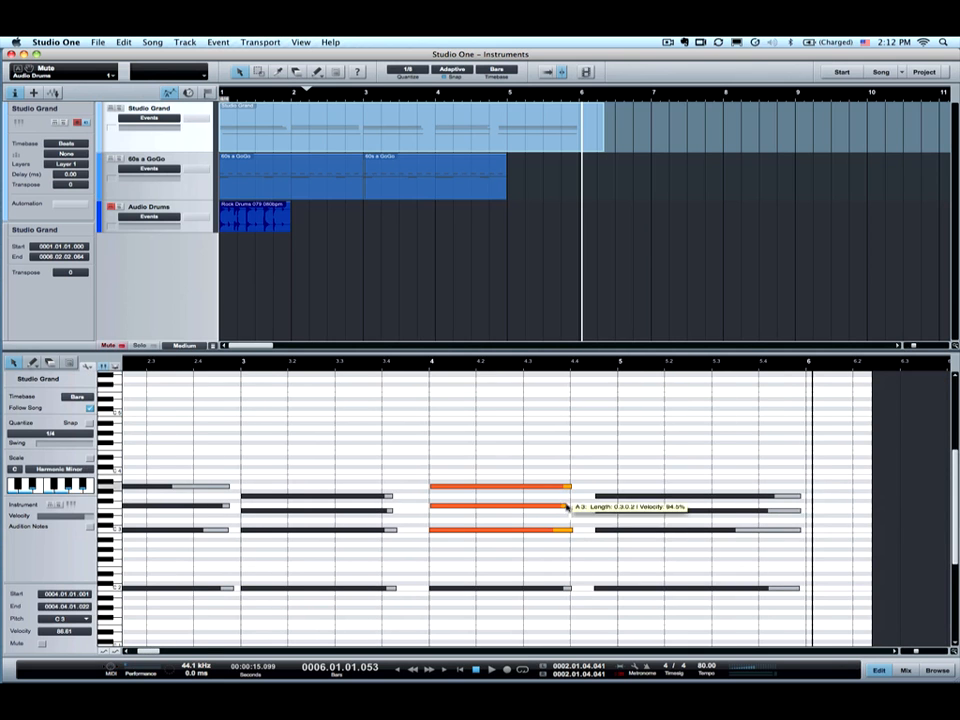
drag(572, 553, 589, 574)
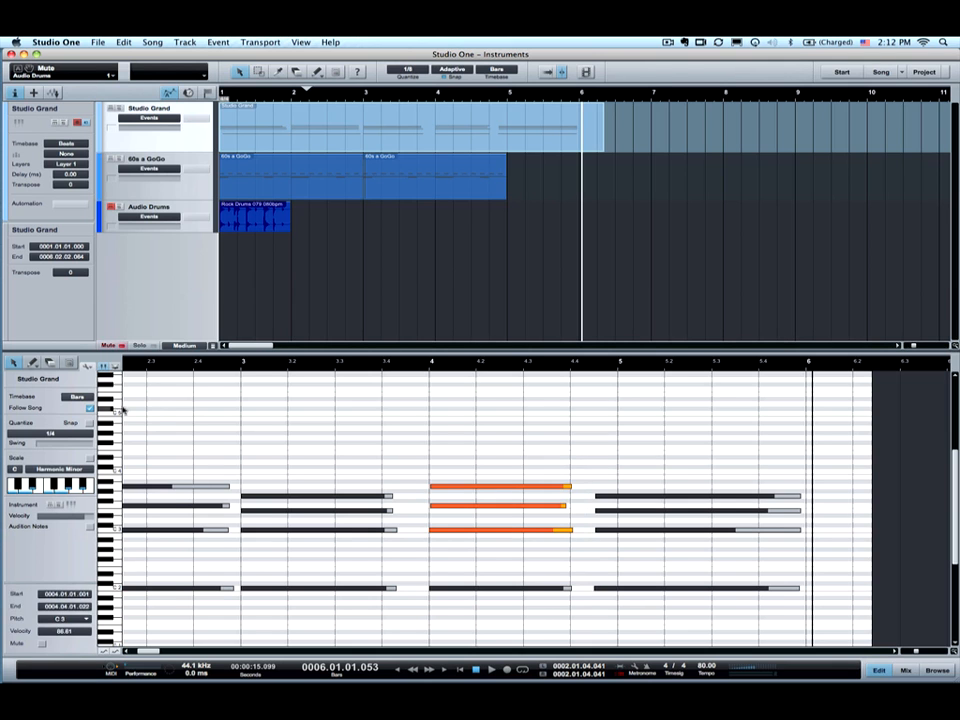
click(89, 366)
click(128, 481)
click(89, 366)
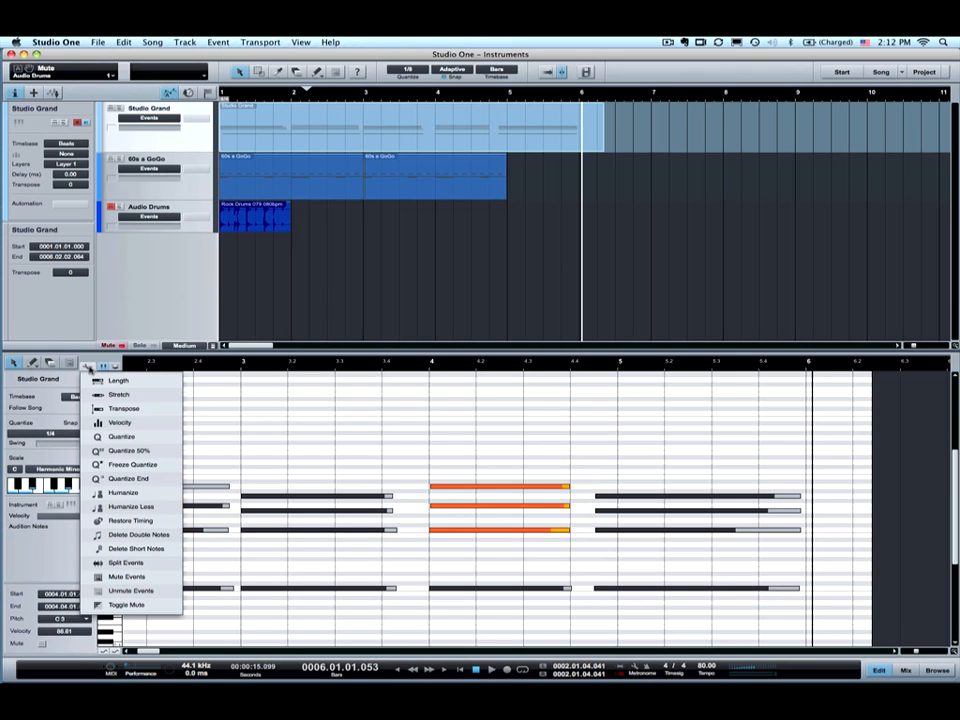
click(145, 494)
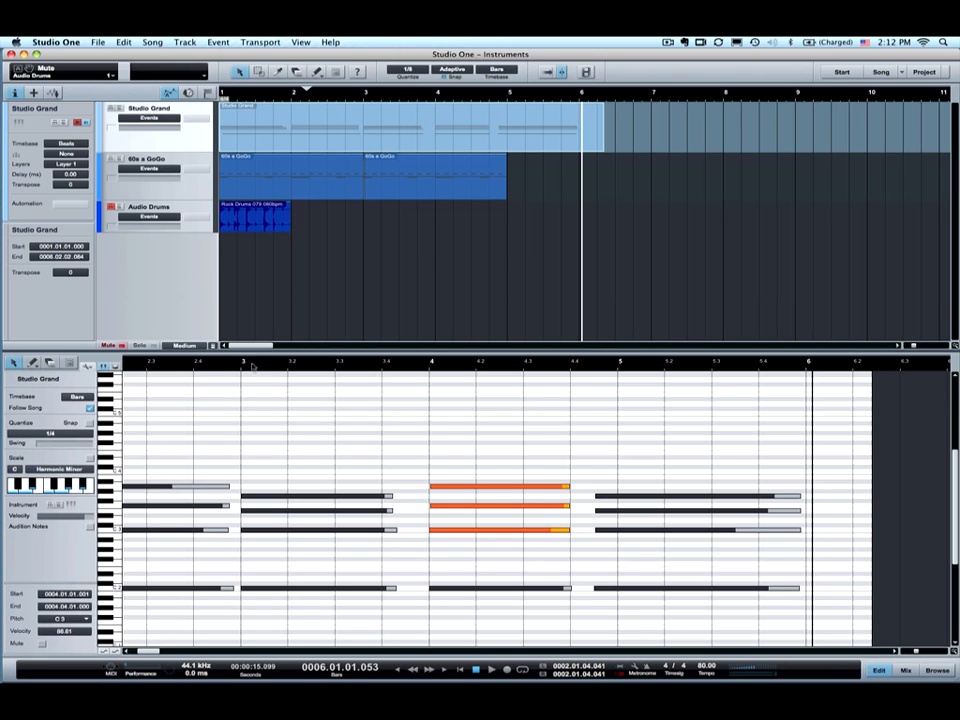
- Open the 60s a GoGo drum event in the editor and marquee-select the entire Closed HH 2 row
click(251, 366)
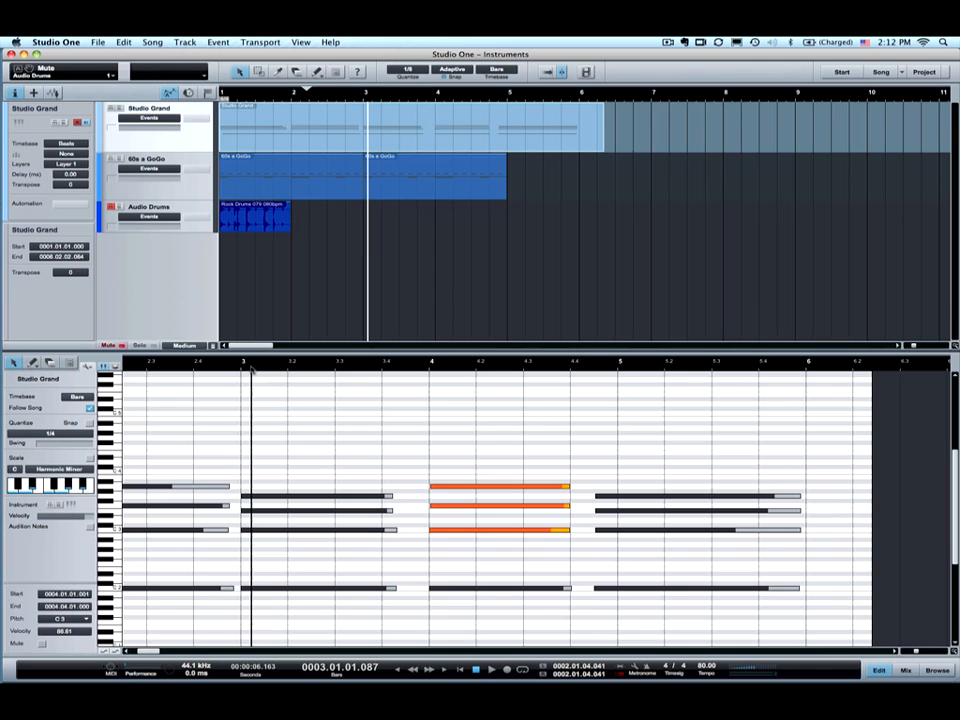
click(250, 190)
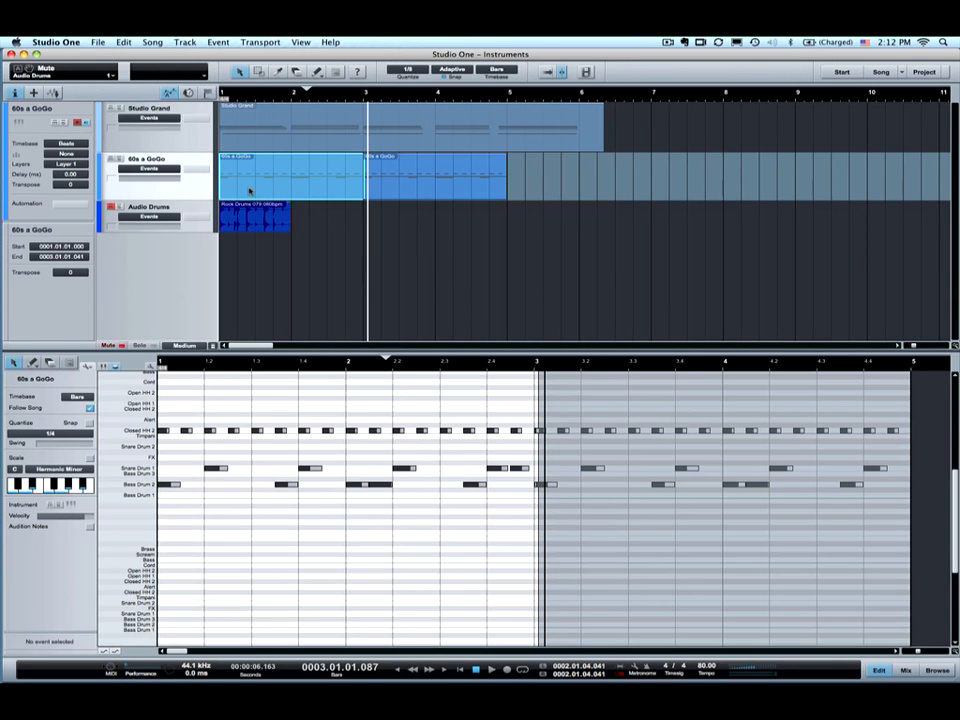
click(437, 439)
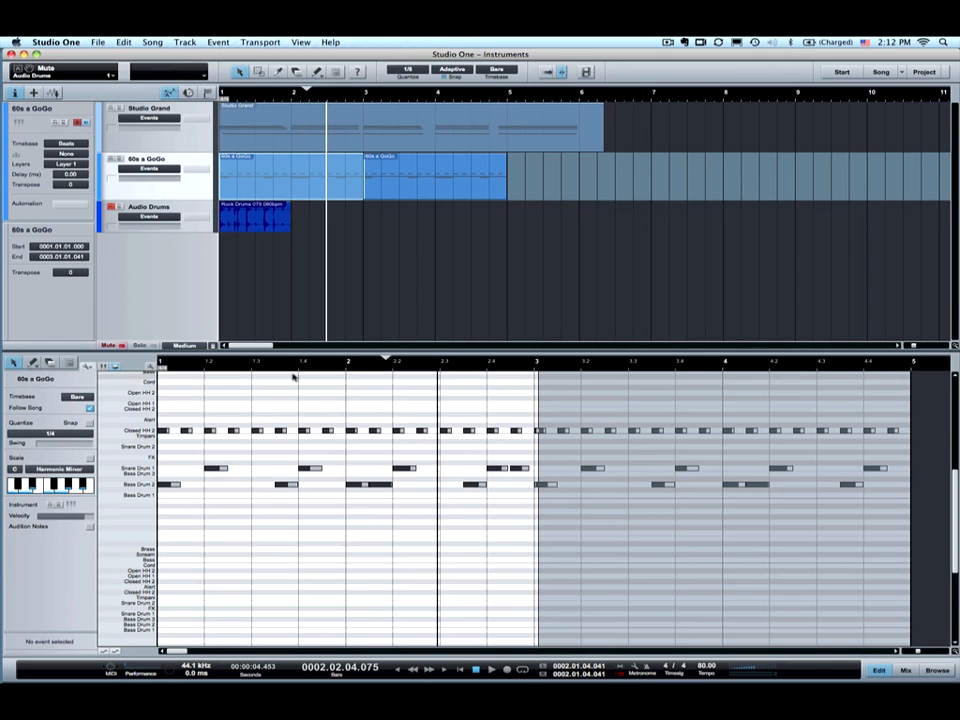
mouse_move(291, 367)
mouse_down()
mouse_move(268, 377)
mouse_move(292, 384)
mouse_move(290, 366)
mouse_up()
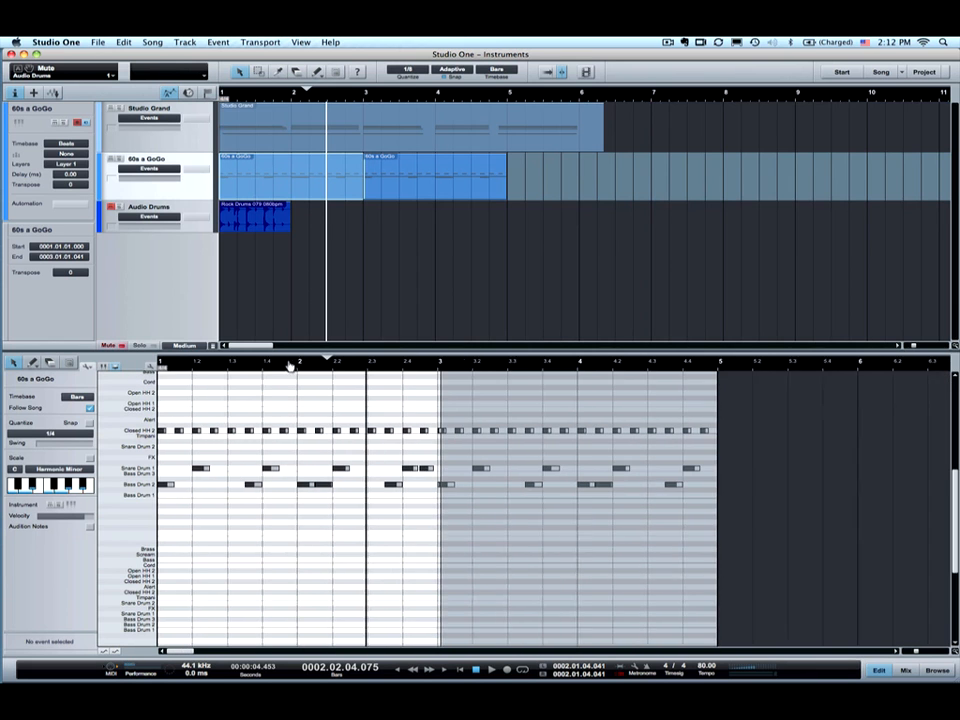
scroll(330, 462, down, 1)
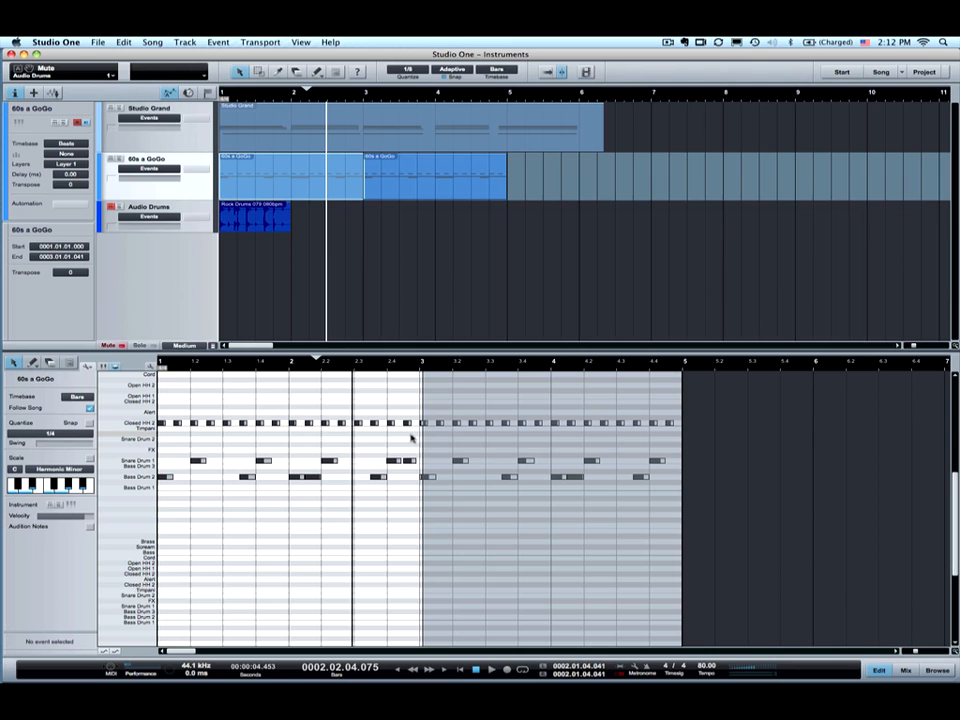
drag(744, 442, 150, 410)
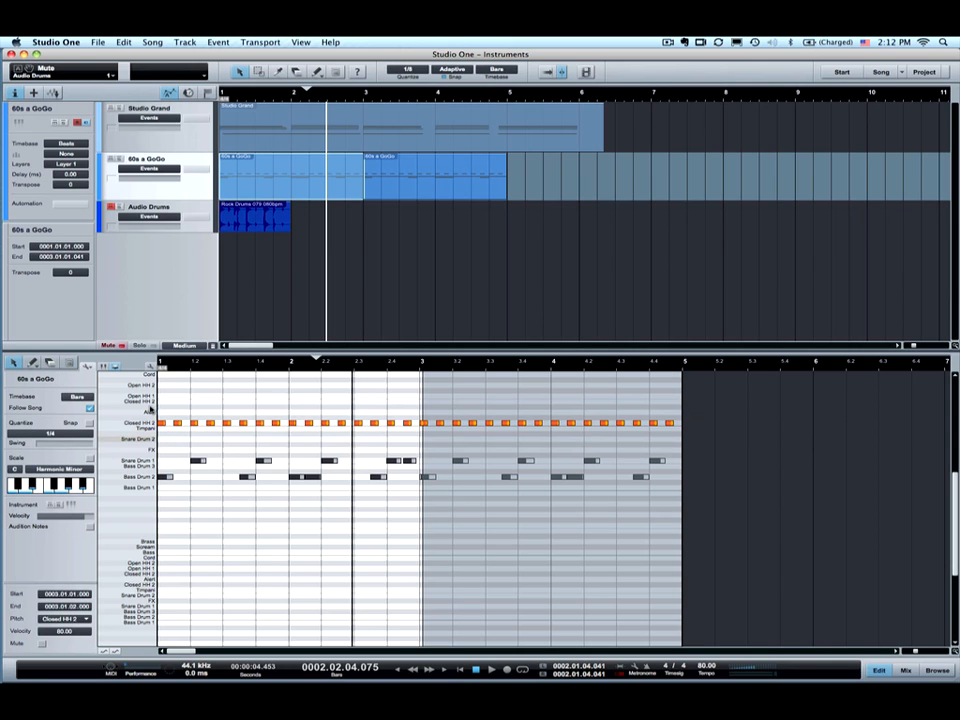
- Humanize the selected Closed HH 2 notes, then play from the song start and stop in bar 3
click(87, 366)
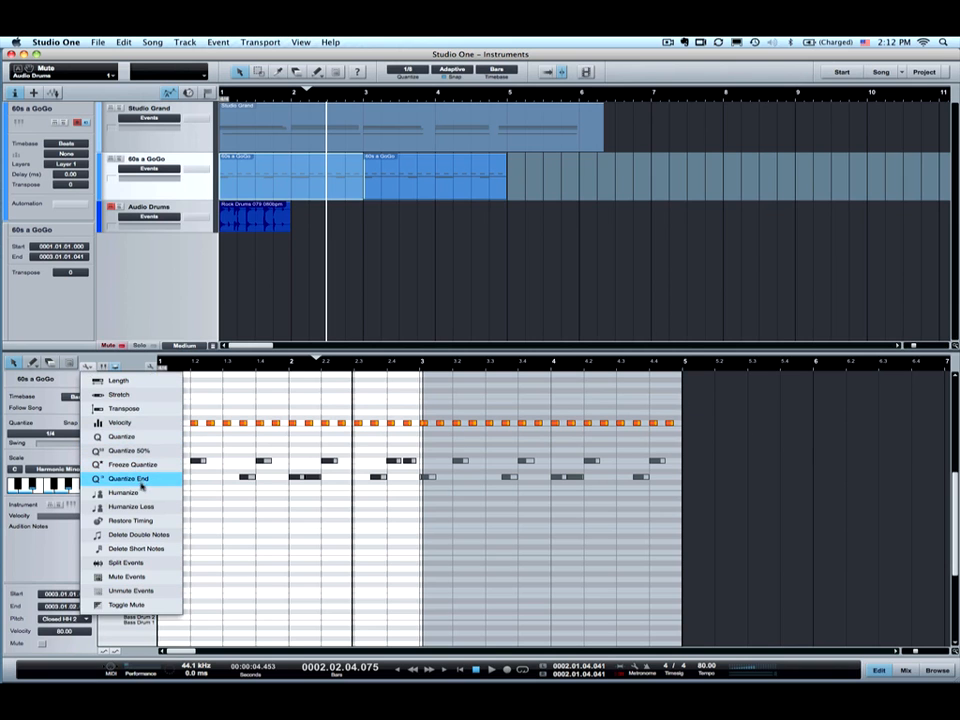
click(141, 492)
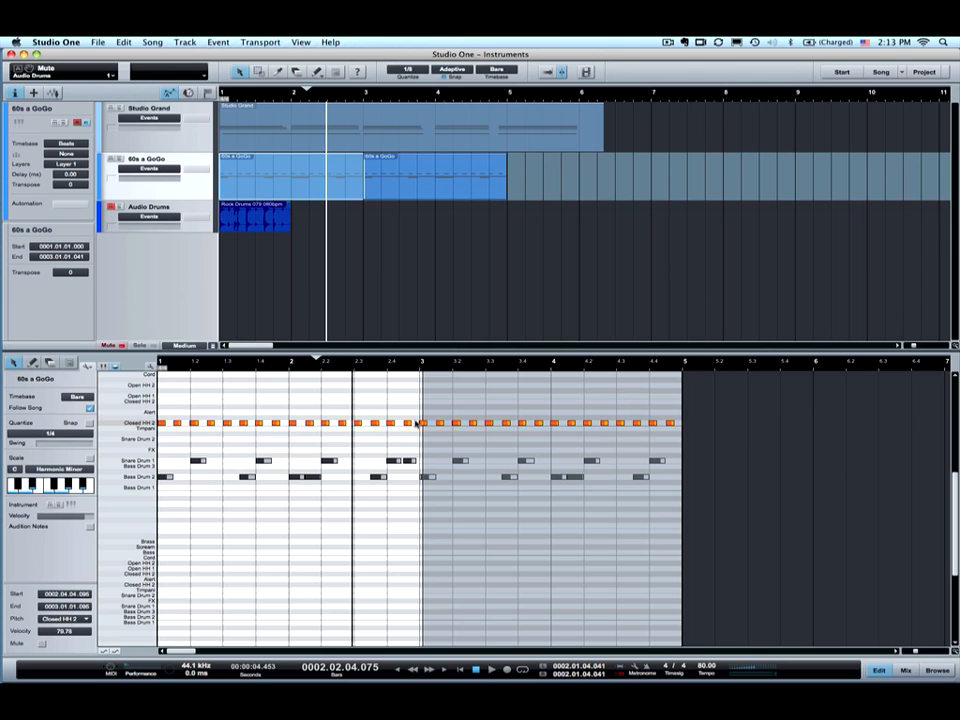
key(comma)
key(space)
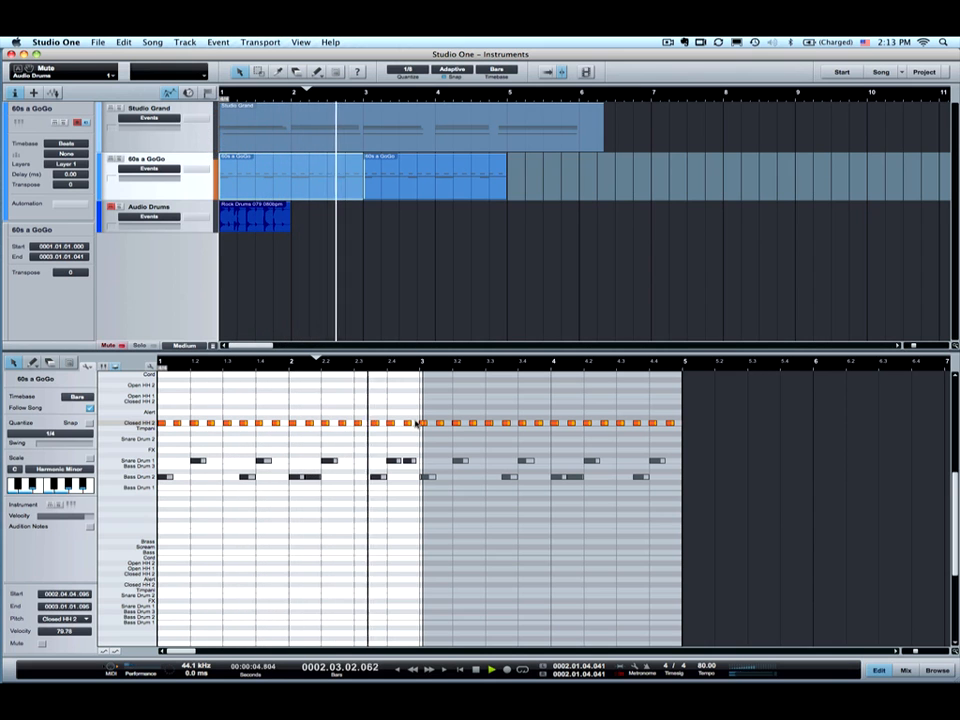
key(space)
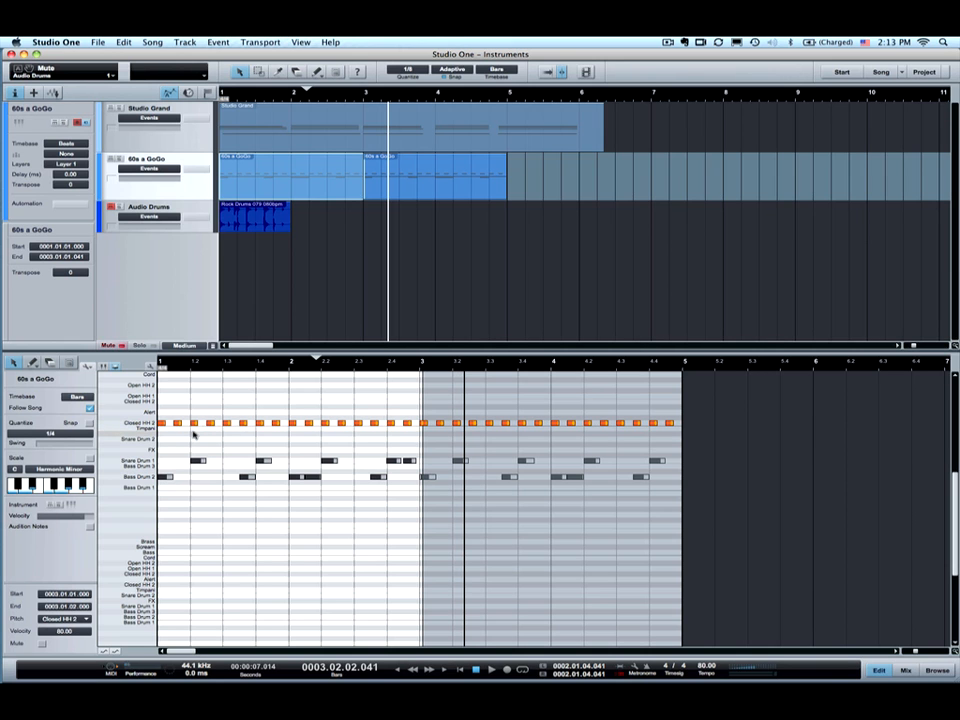
- Apply Restore Timing to return the drum notes to their originally recorded positions
click(87, 367)
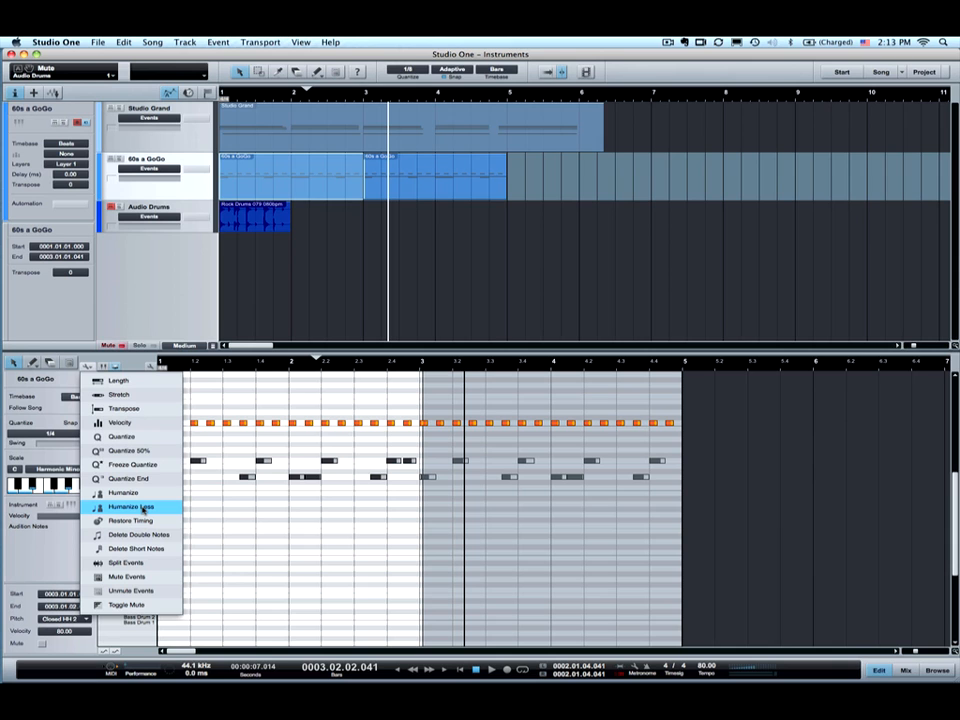
click(139, 520)
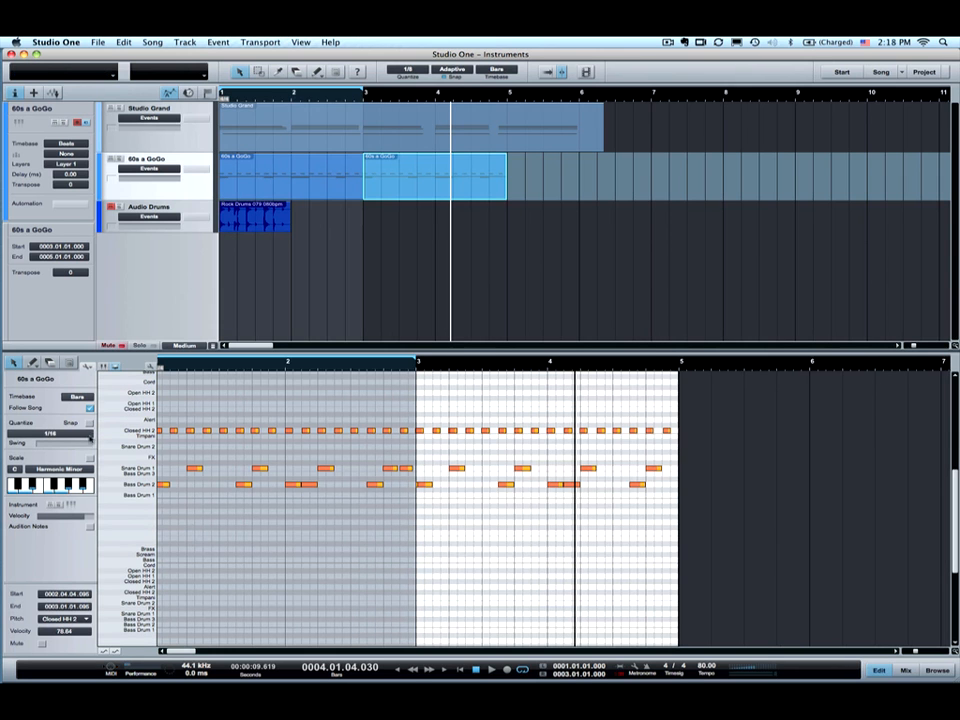
click(88, 366)
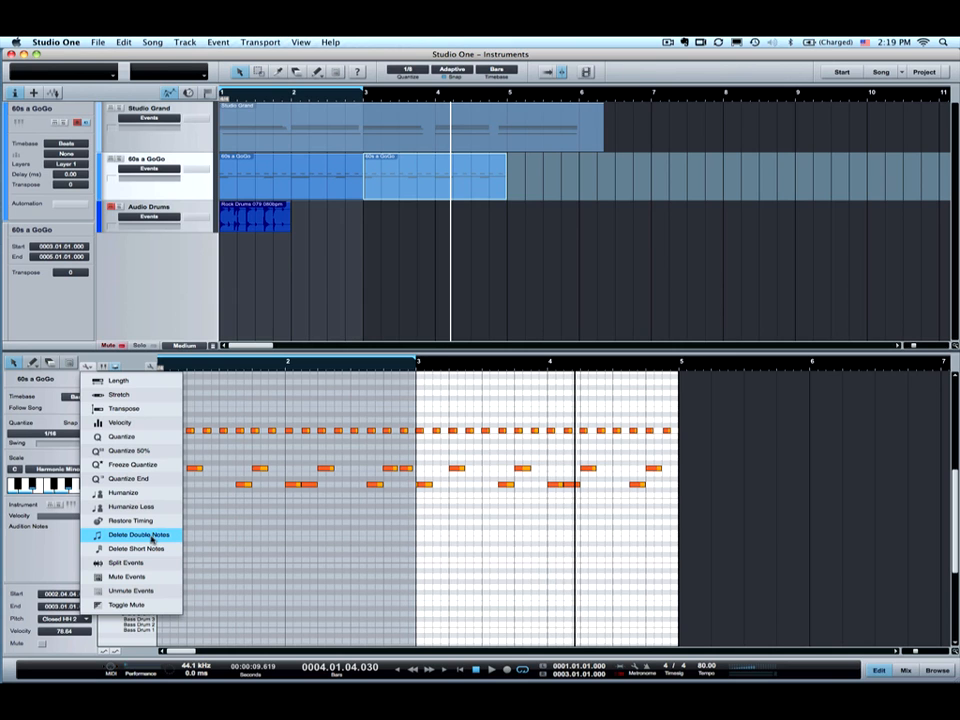
click(151, 550)
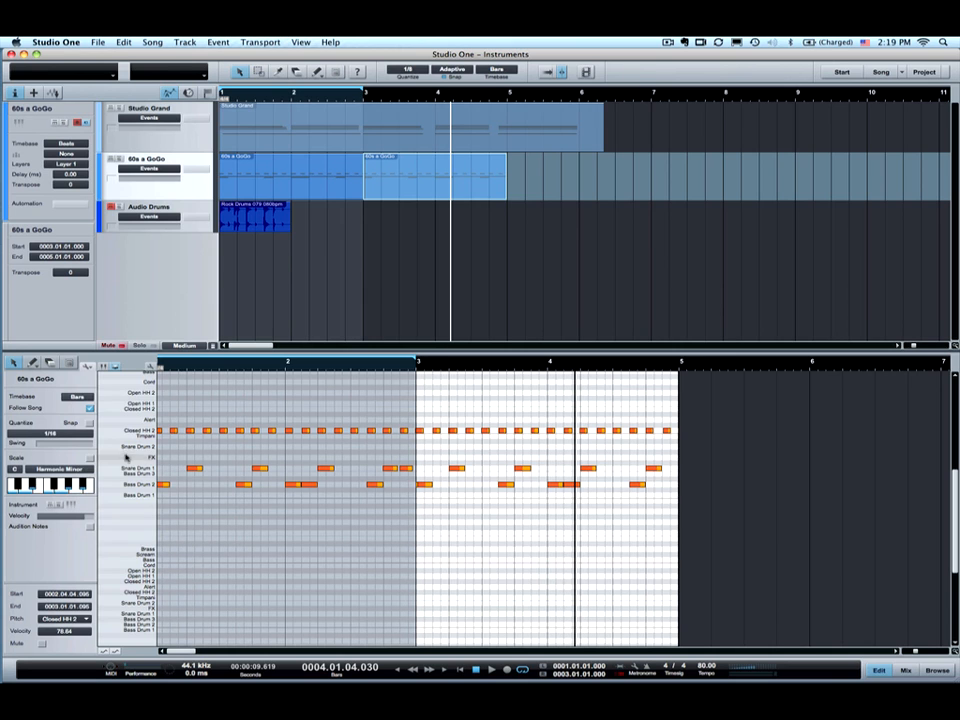
- Zoom in and pencil a handful of tiny stray notes onto empty rows beneath the drum pattern
drag(193, 364, 202, 387)
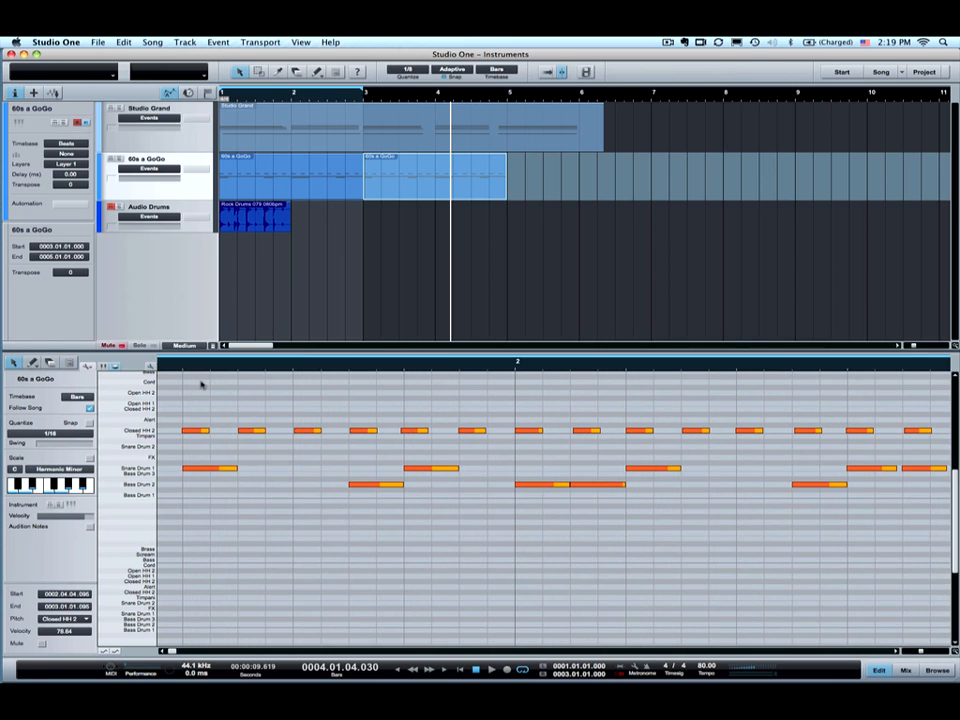
click(33, 363)
click(249, 526)
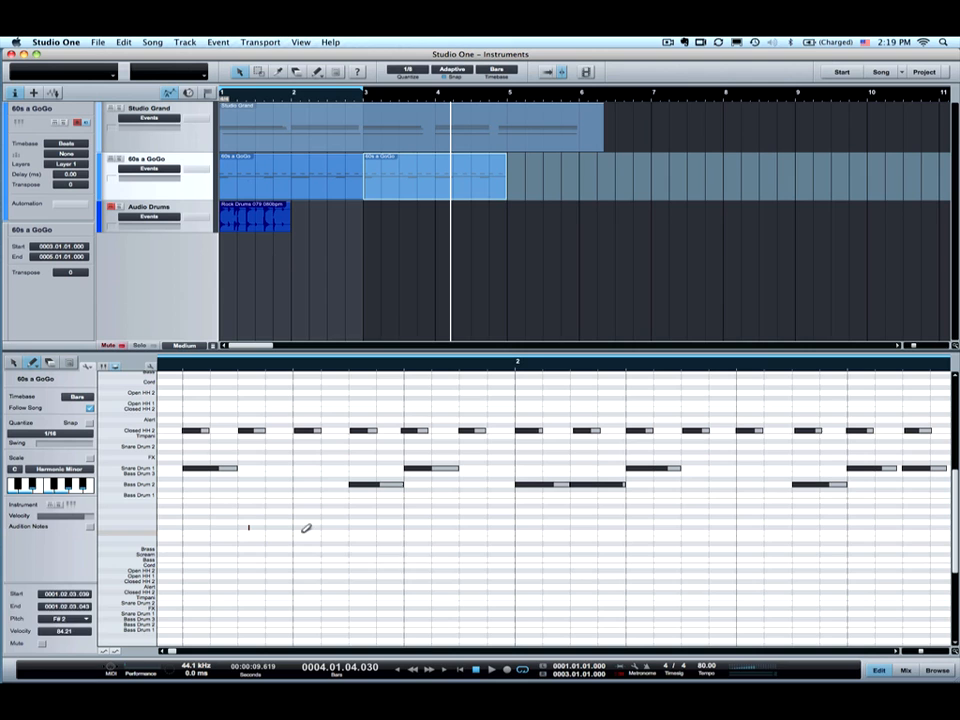
click(389, 543)
click(452, 548)
click(521, 544)
click(553, 527)
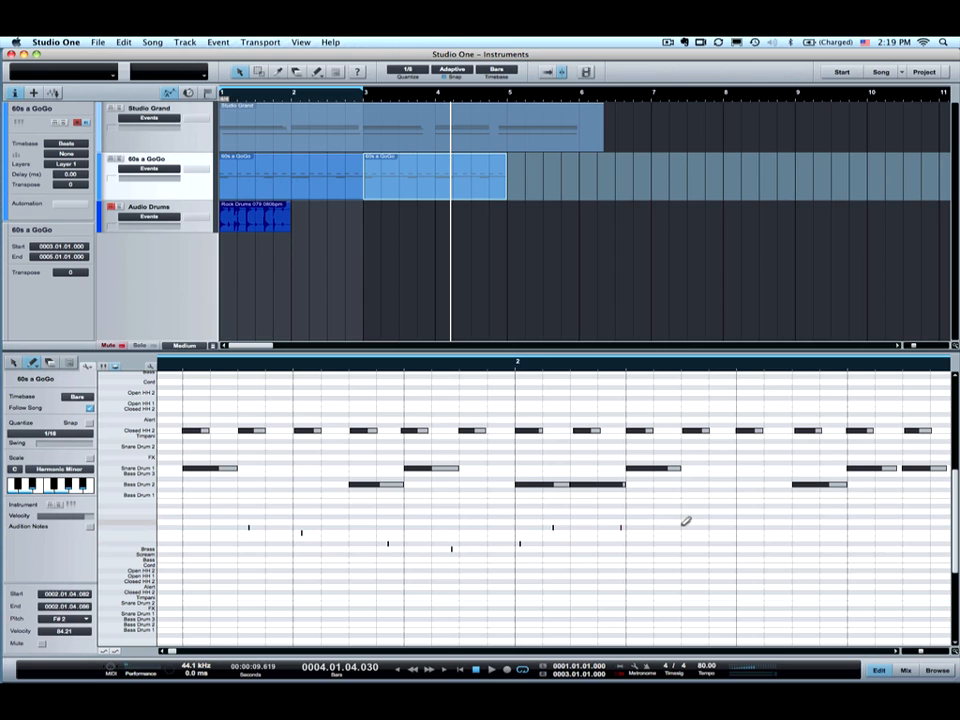
- Select all notes with Cmd+A and apply Delete Short Notes
key(super+a)
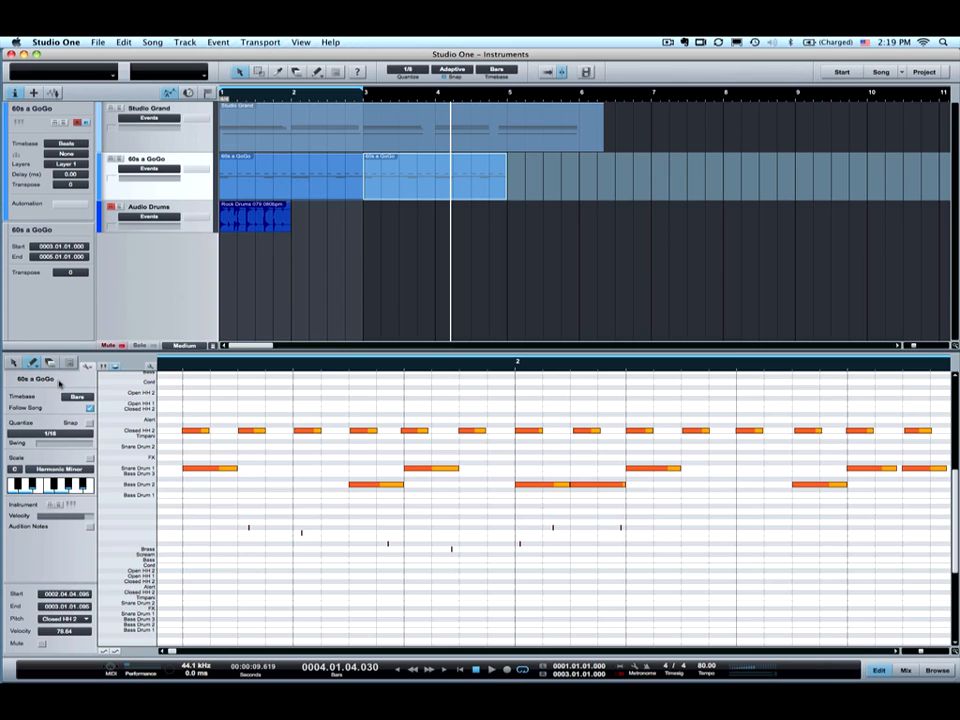
click(88, 367)
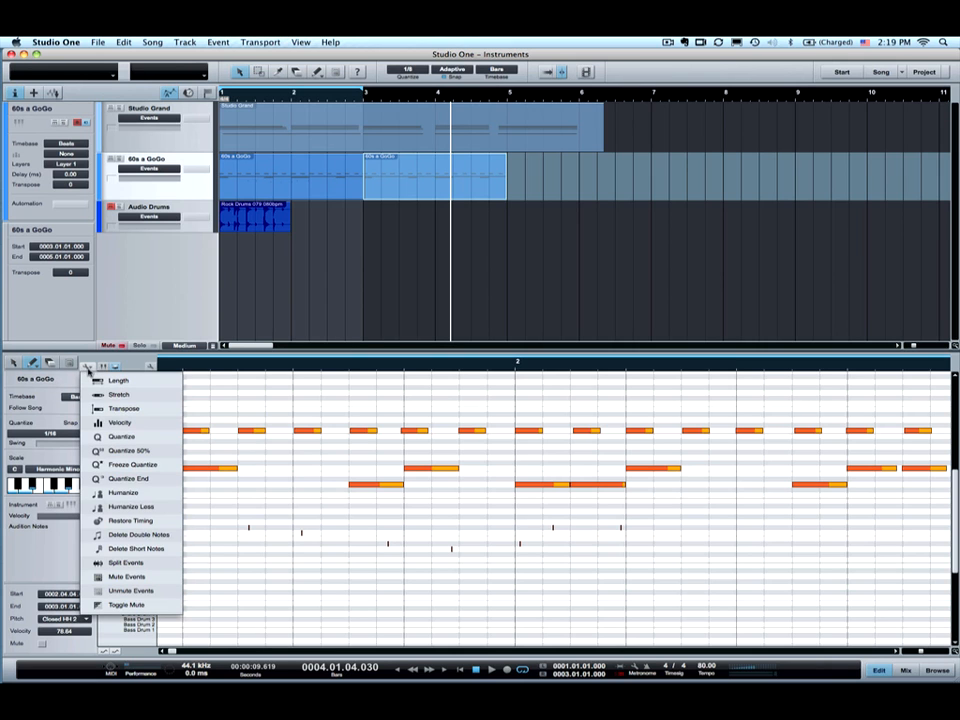
click(155, 548)
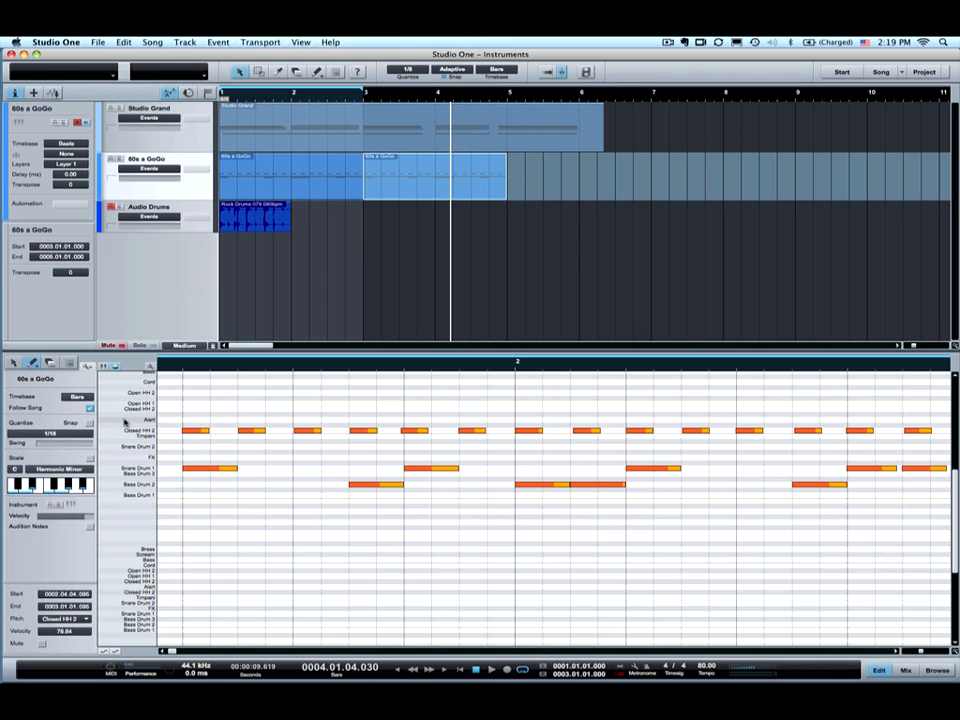
click(88, 366)
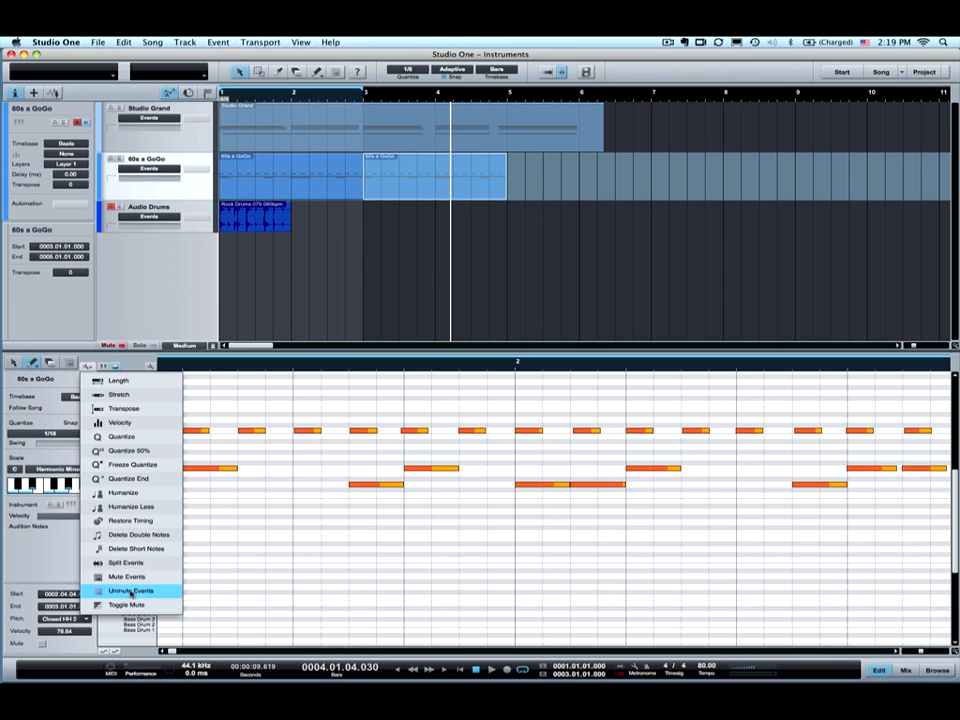
click(322, 254)
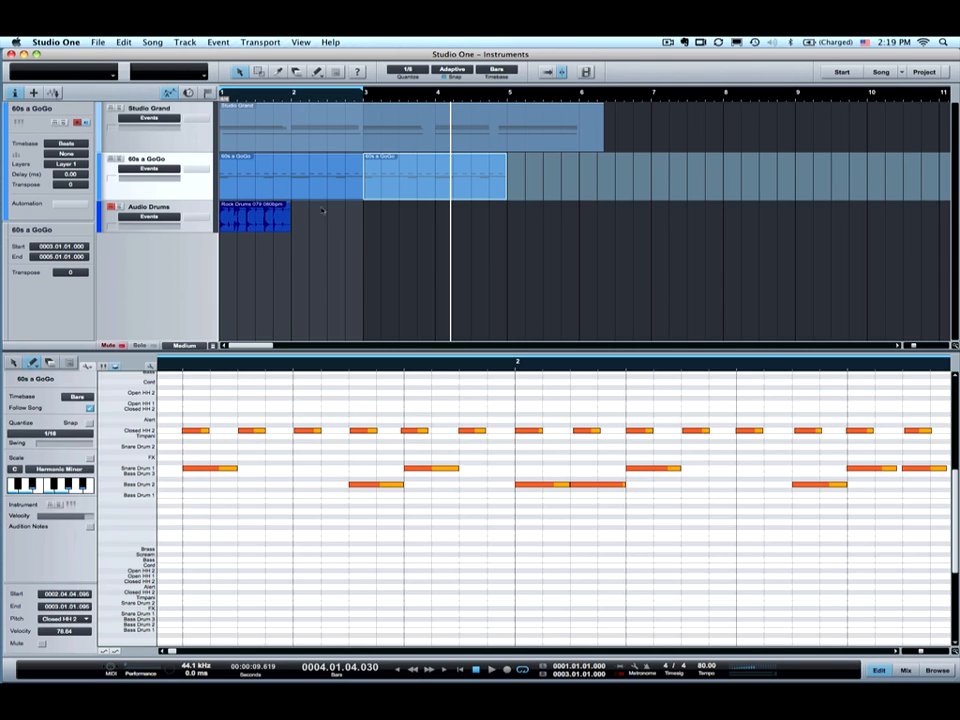
- Mute the first 60s a GoGo event via its context menu's Musical Functions > Toggle Mute
right_click(313, 183)
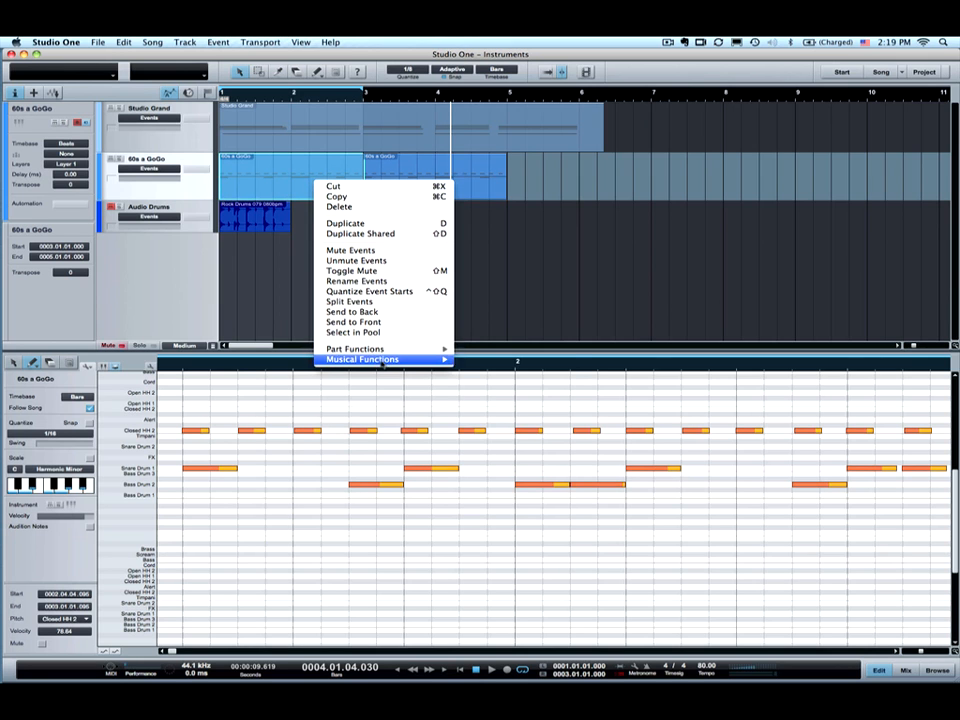
mouse_move(420, 359)
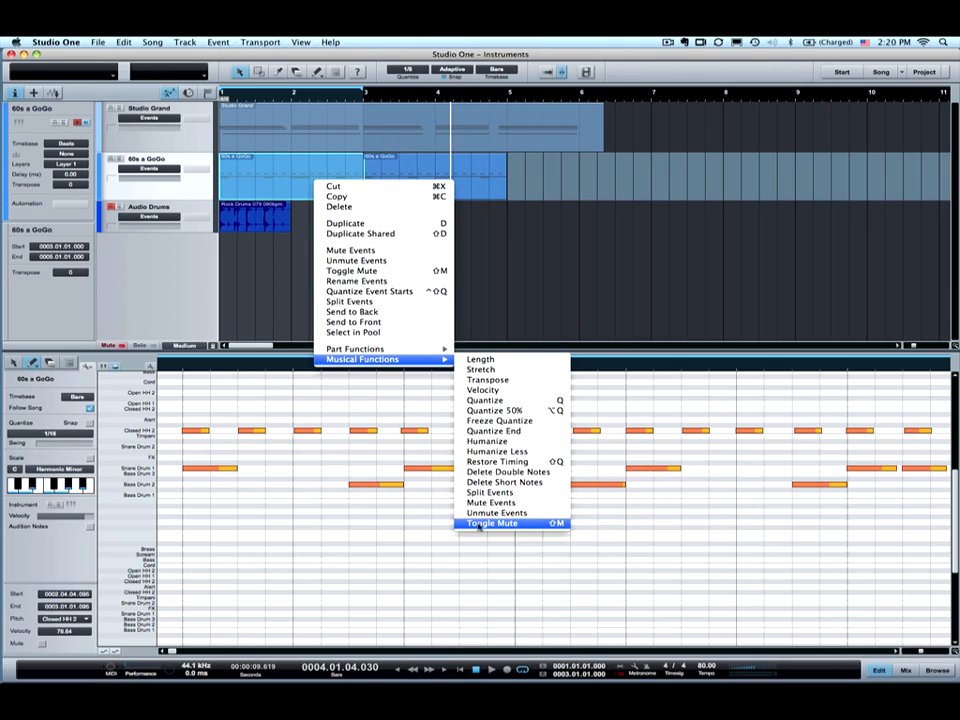
click(557, 524)
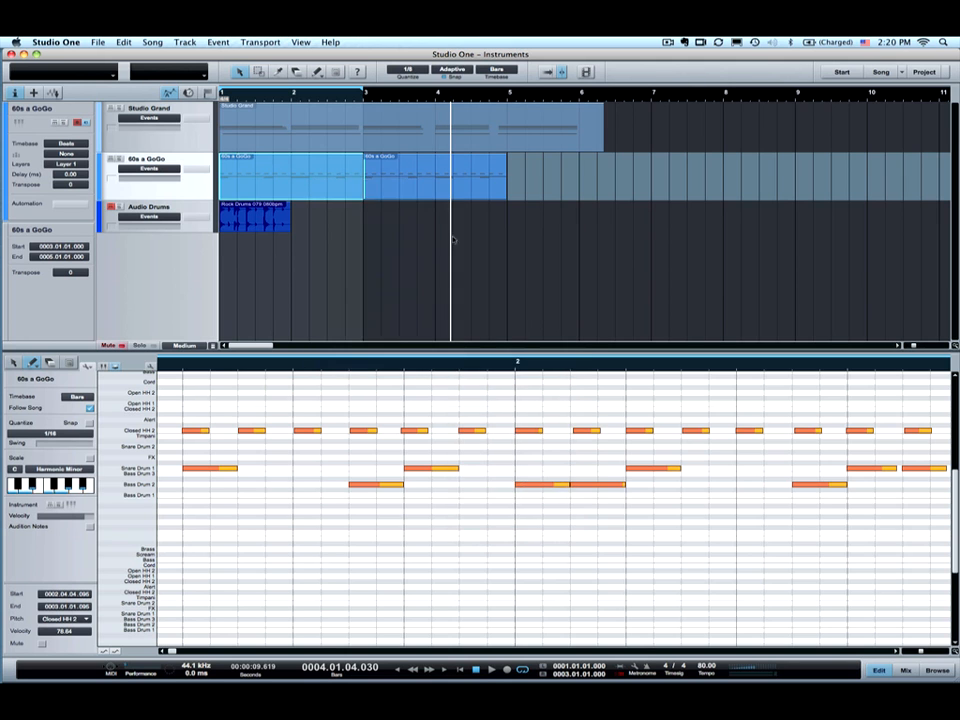
- Mute the second 60s a GoGo event with Shift+M, then unmute it using the Mute tool
click(396, 191)
key(shift+m)
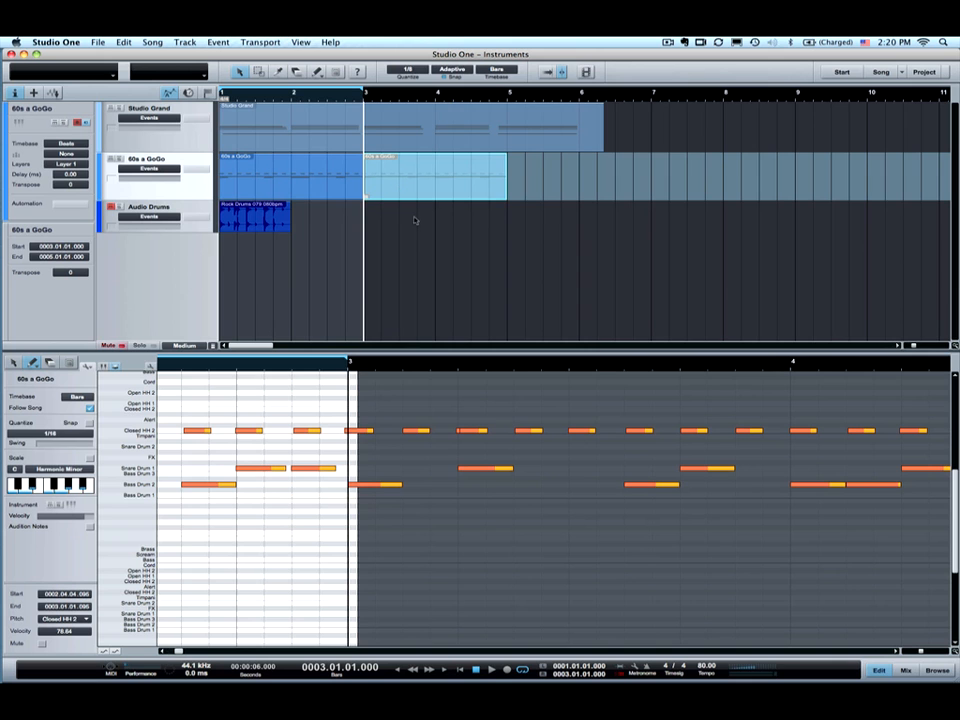
click(337, 73)
click(407, 174)
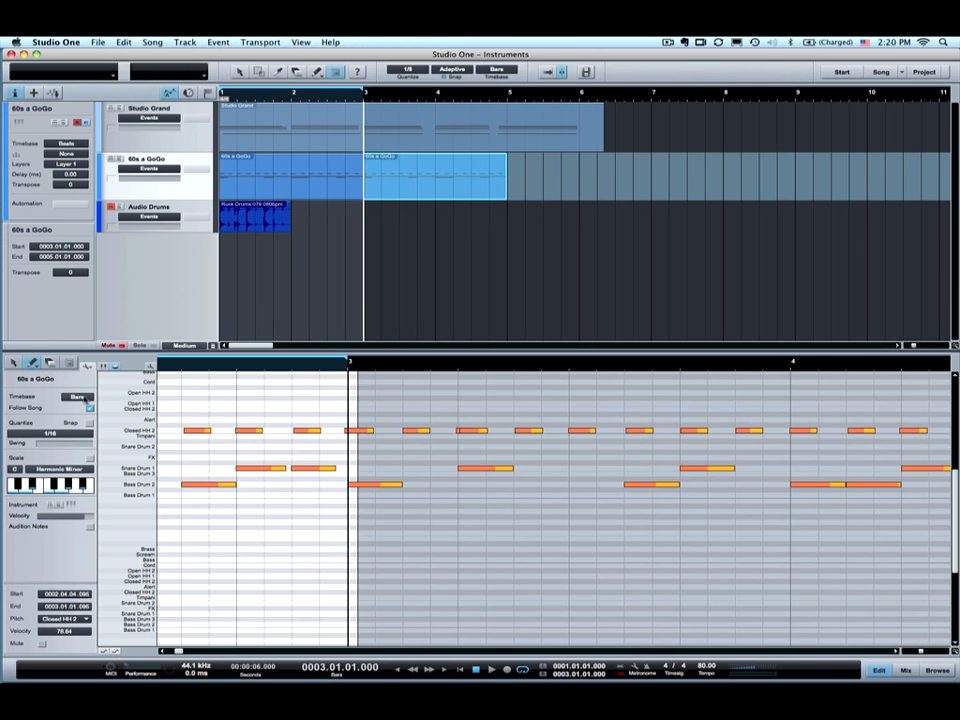
- Mute the drum notes with the editor's Mute tool, undoing and redoing the change
click(70, 363)
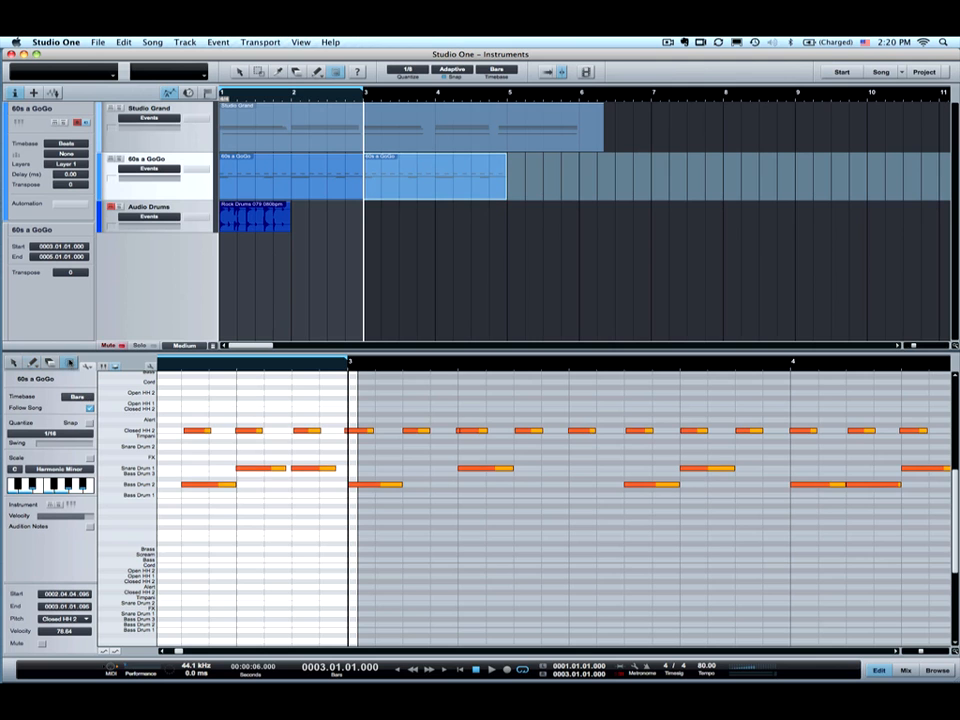
click(254, 469)
click(407, 453)
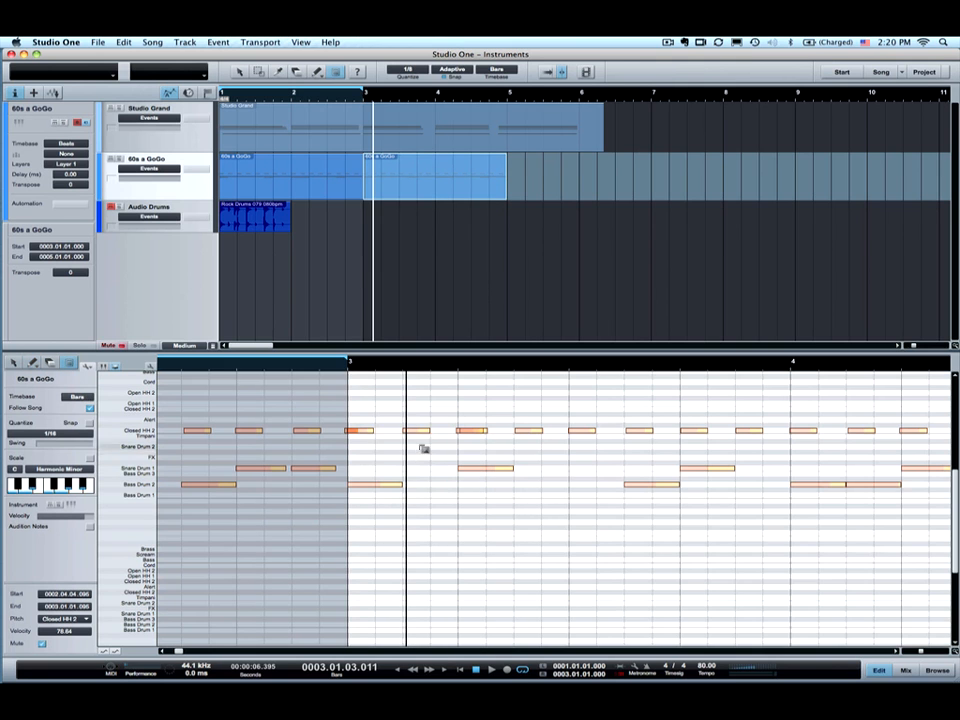
key(super+z)
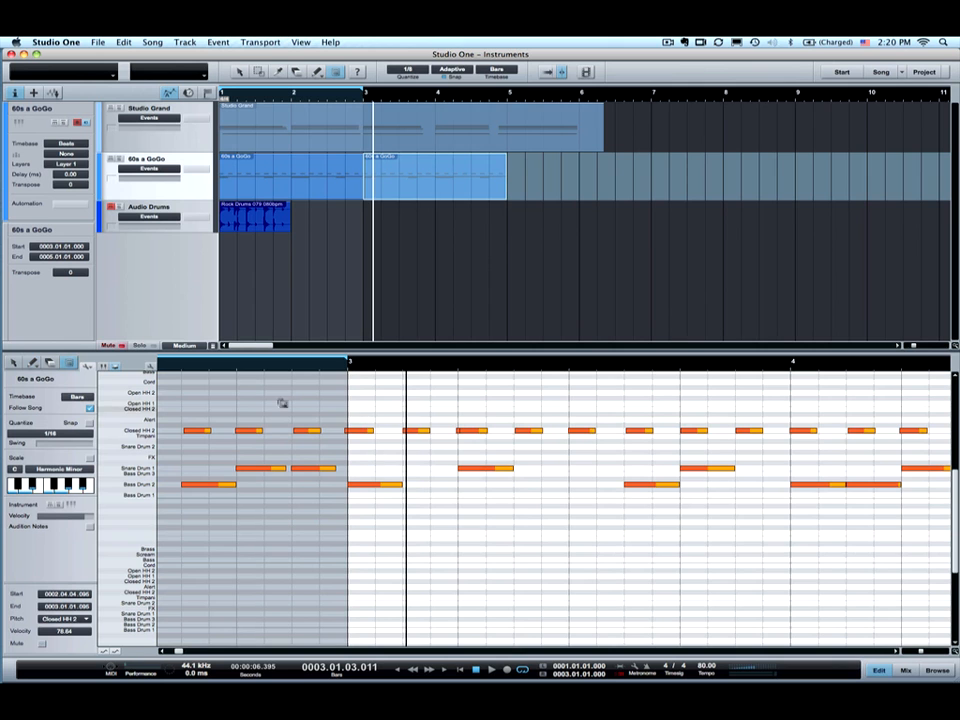
key(super+shift+z)
- Toggle mute on three Closed HH 2 hits in the second part, then deselect the notes
click(237, 408)
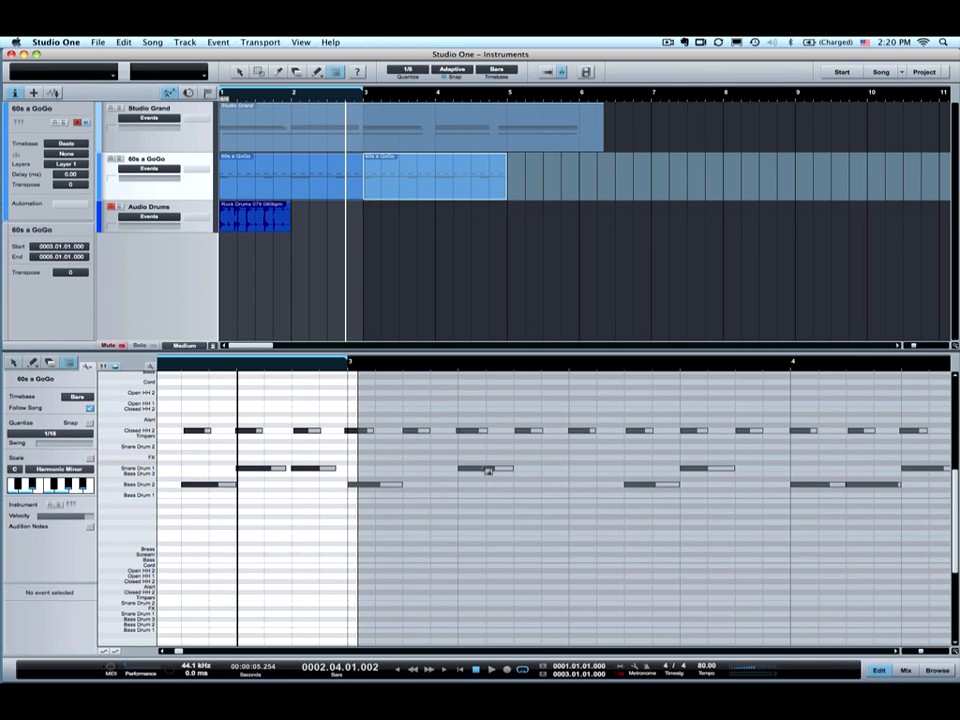
click(500, 469)
click(528, 430)
click(639, 430)
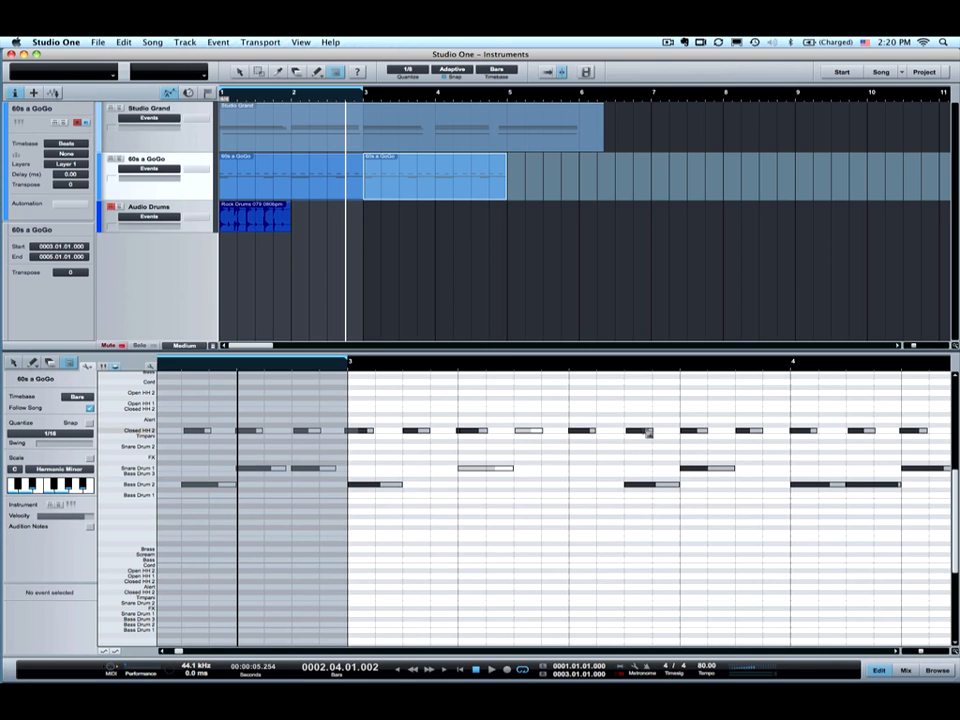
click(744, 430)
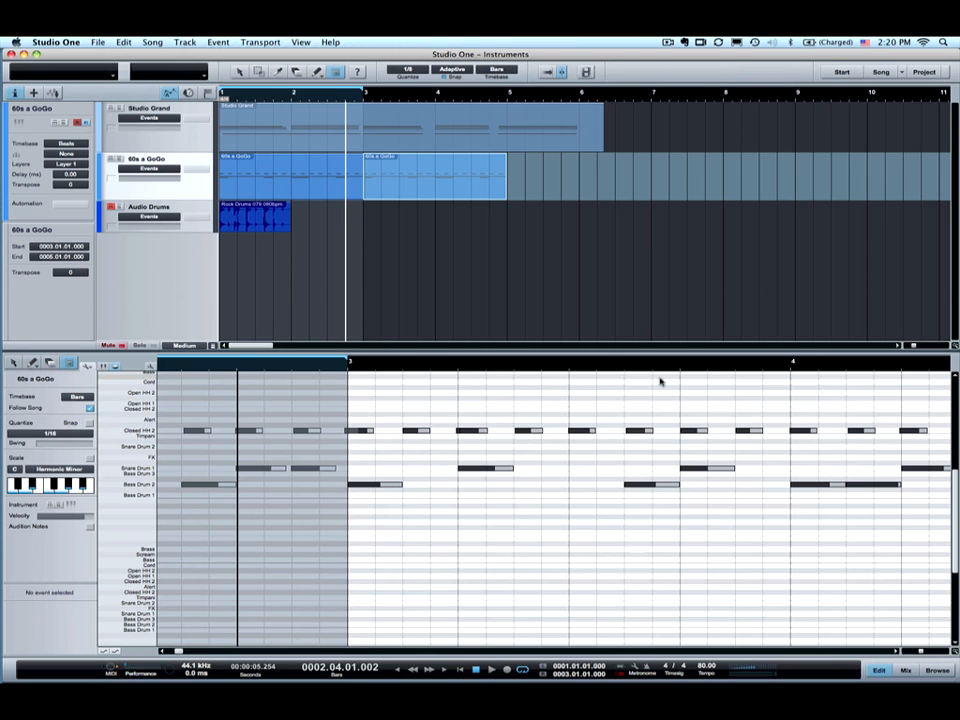
click(666, 383)
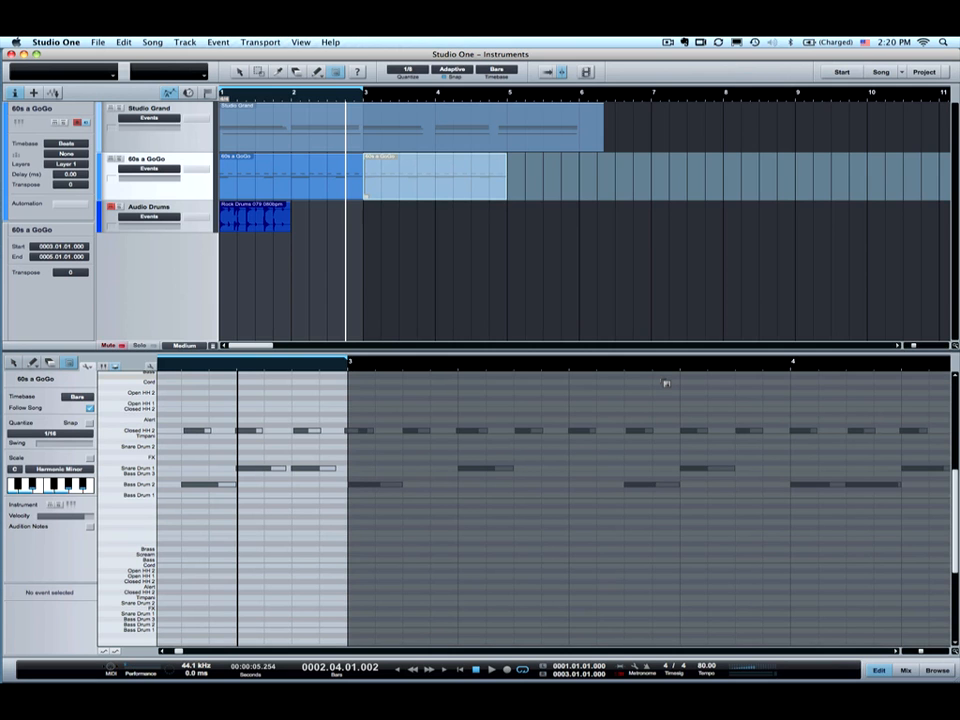
click(88, 366)
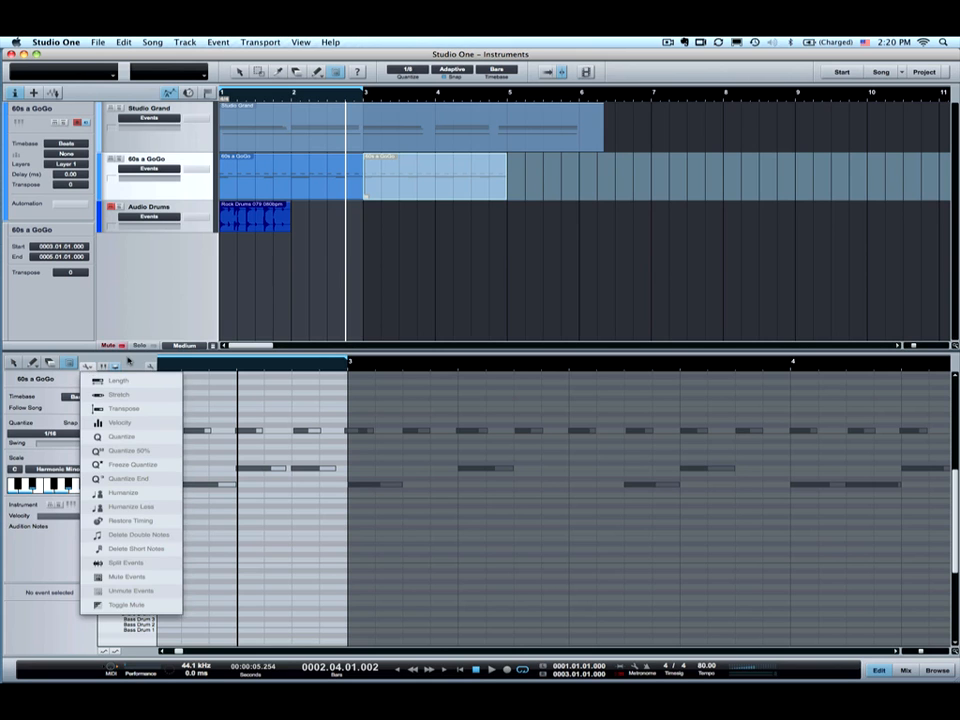
click(128, 361)
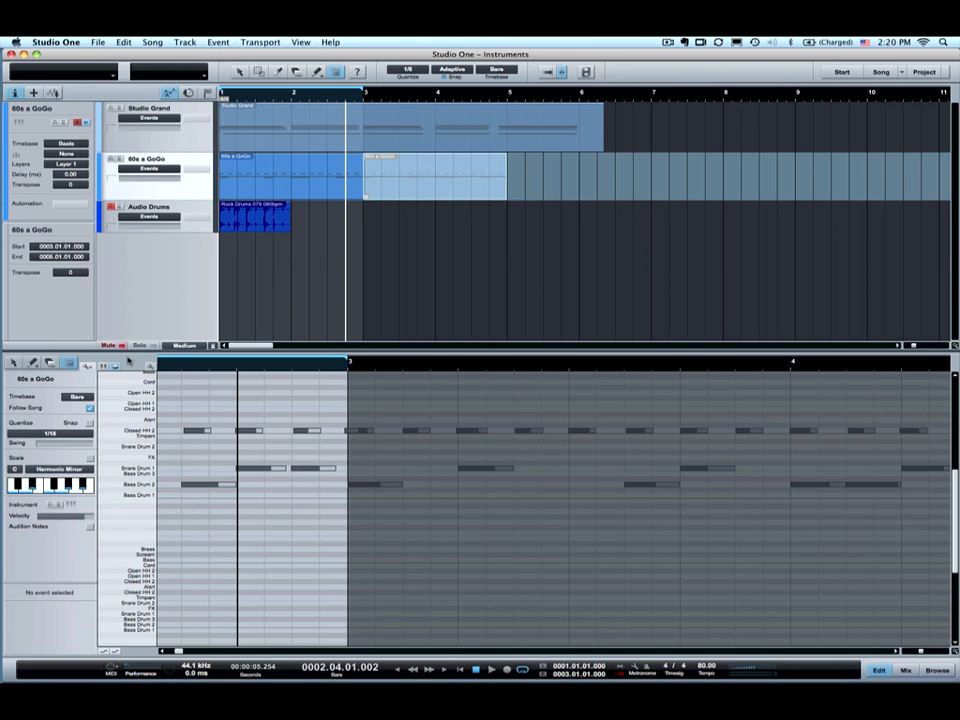